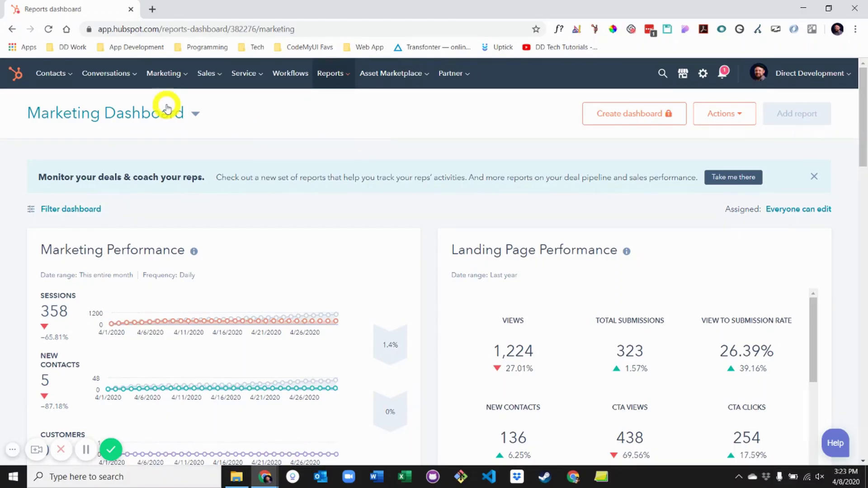
Go to Marketing > Email in Folders view, starting a new folder and then cancelling it.
{"action": "left_click", "coordinate": [163, 73]}
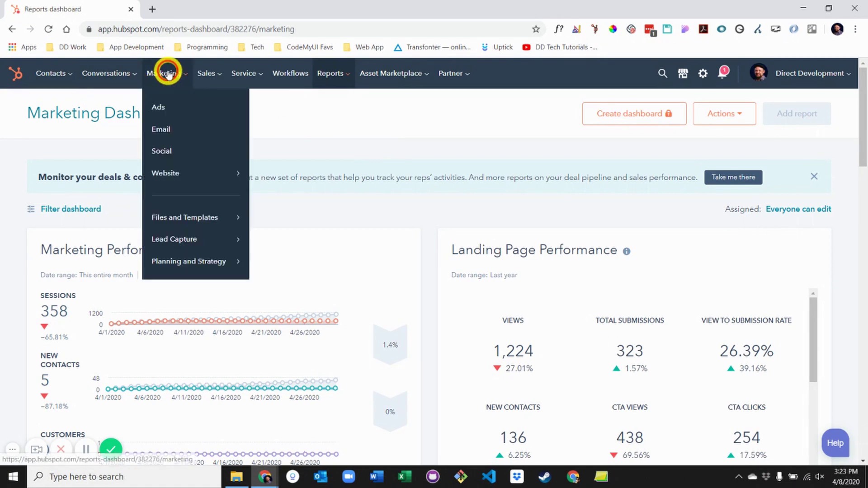
{"action": "left_click", "coordinate": [189, 134]}
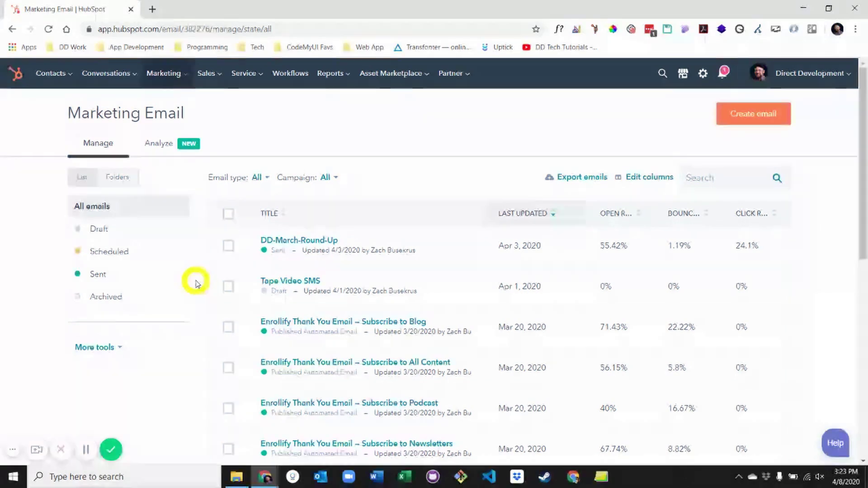
{"action": "left_click", "coordinate": [120, 181]}
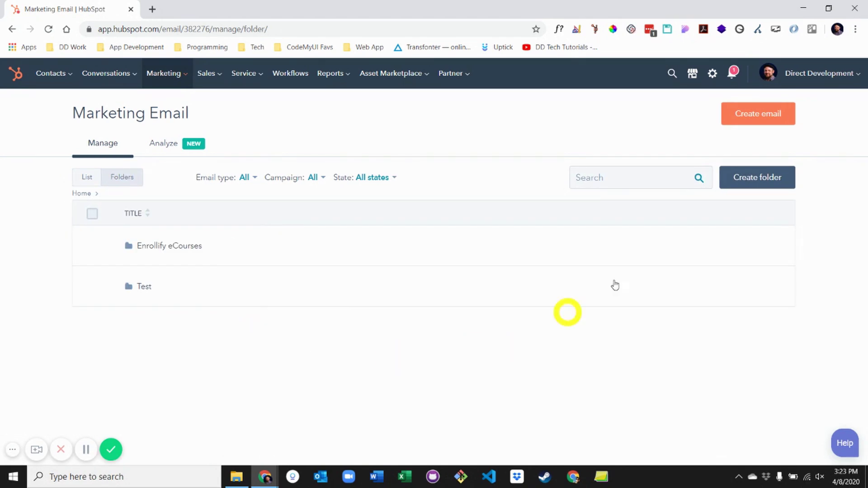
{"action": "left_click", "coordinate": [769, 179]}
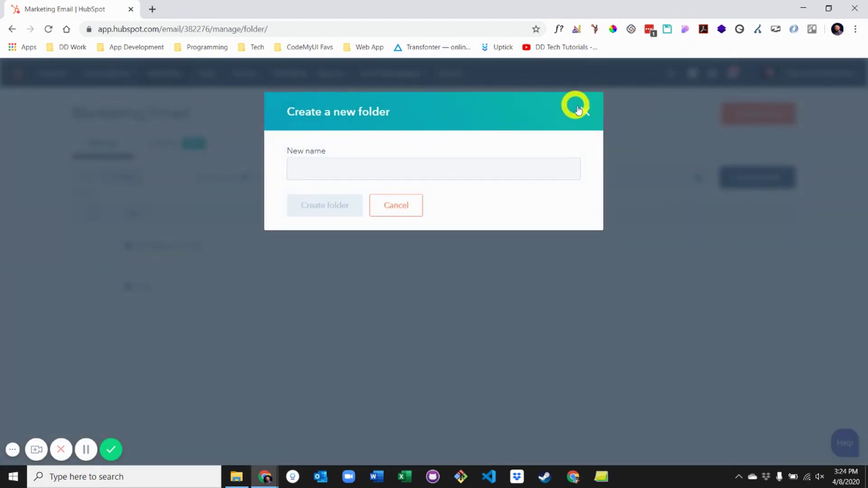
{"action": "left_click", "coordinate": [583, 110]}
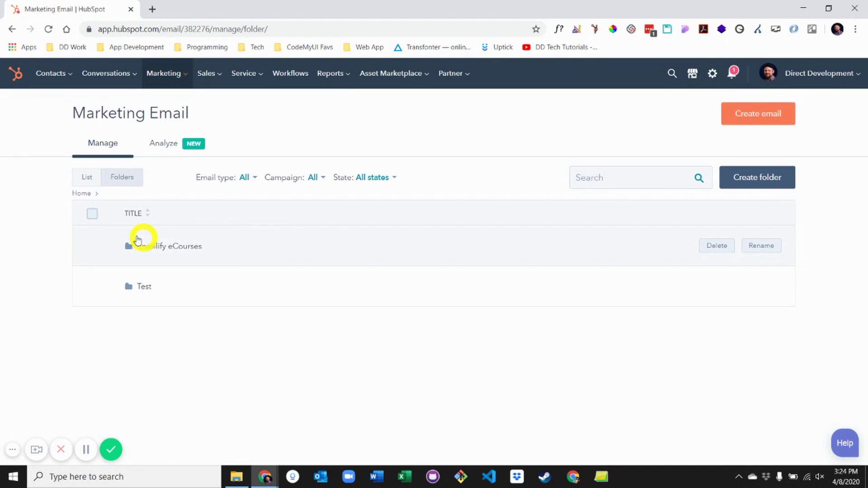
Browse the Enrollify eCourses and Facebook + Instagram audience profiling folders, then return to the list.
{"action": "left_click", "coordinate": [142, 246]}
{"action": "left_click", "coordinate": [157, 247]}
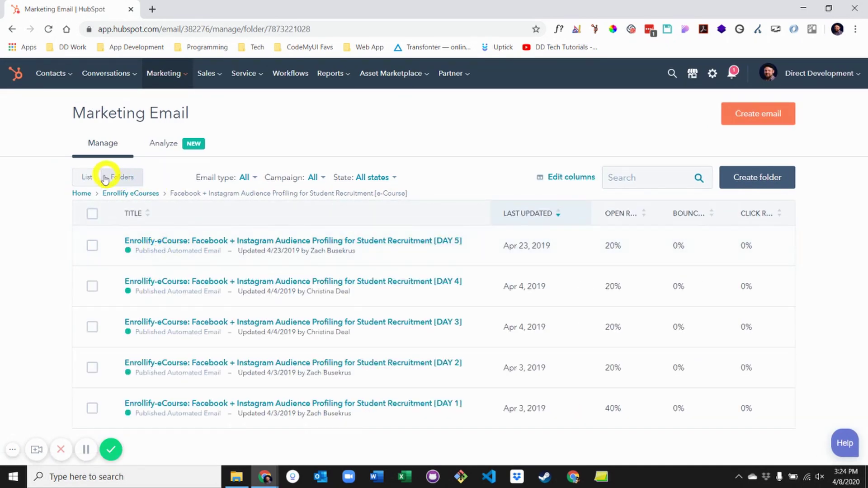
{"action": "left_click", "coordinate": [89, 176]}
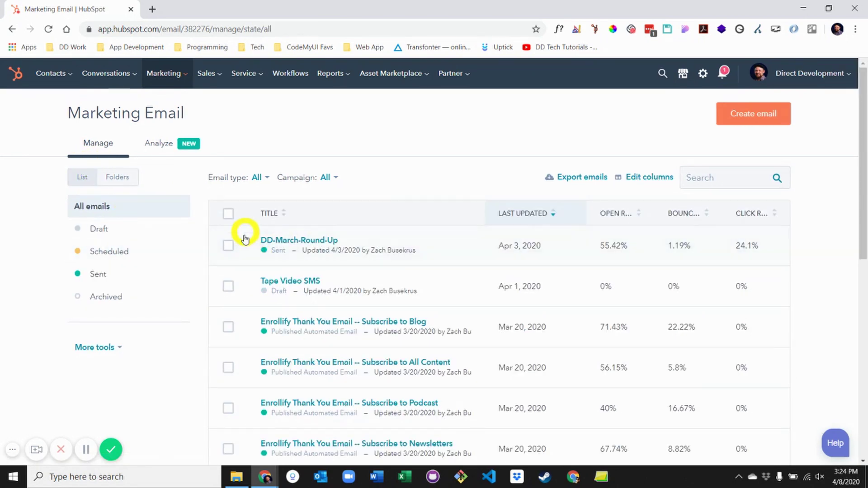
Select DD-March-Round-Up and Tape Video SMS, start a move to Enrollify eCourses, cancel, then select all emails.
{"action": "left_click", "coordinate": [229, 245]}
{"action": "left_click", "coordinate": [229, 286]}
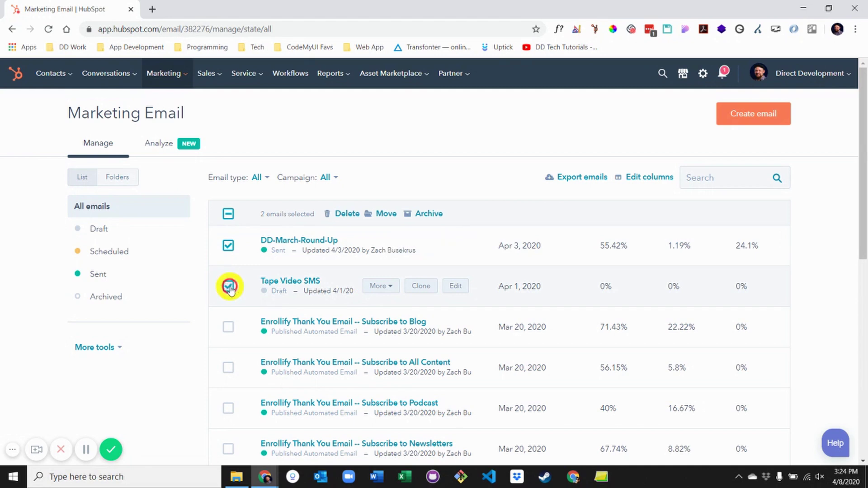
{"action": "left_click", "coordinate": [382, 216]}
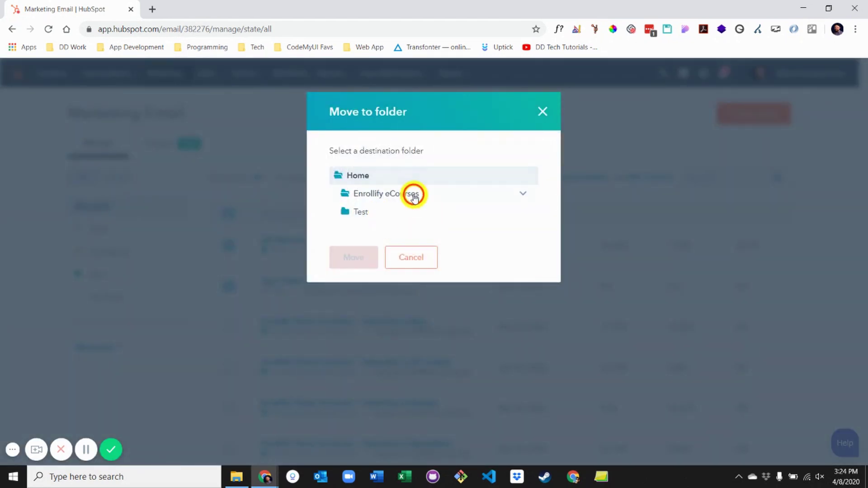
{"action": "left_click", "coordinate": [413, 195]}
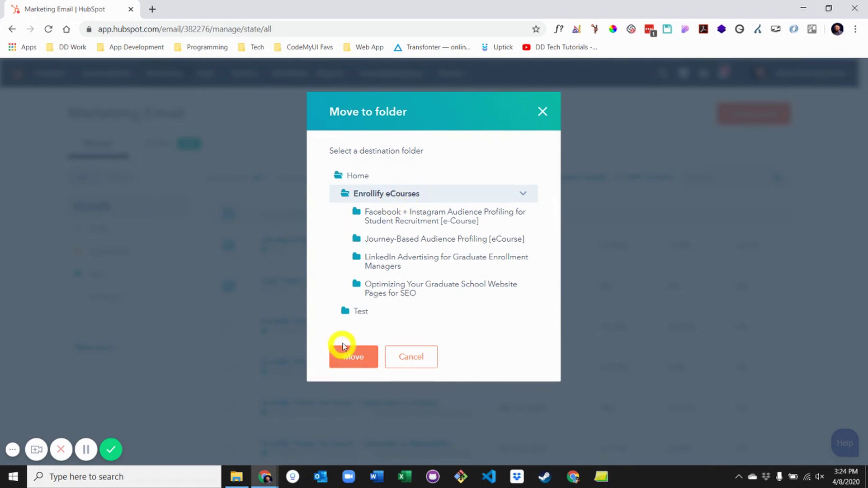
{"action": "left_click", "coordinate": [542, 111]}
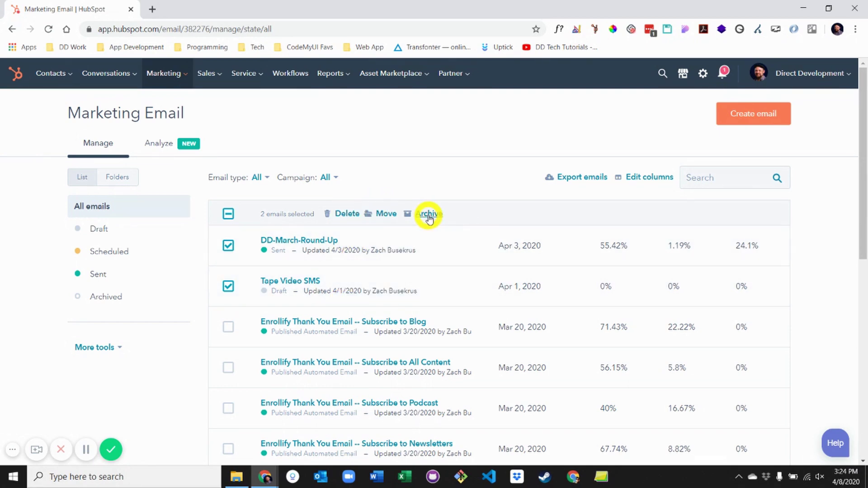
{"action": "left_click", "coordinate": [228, 214]}
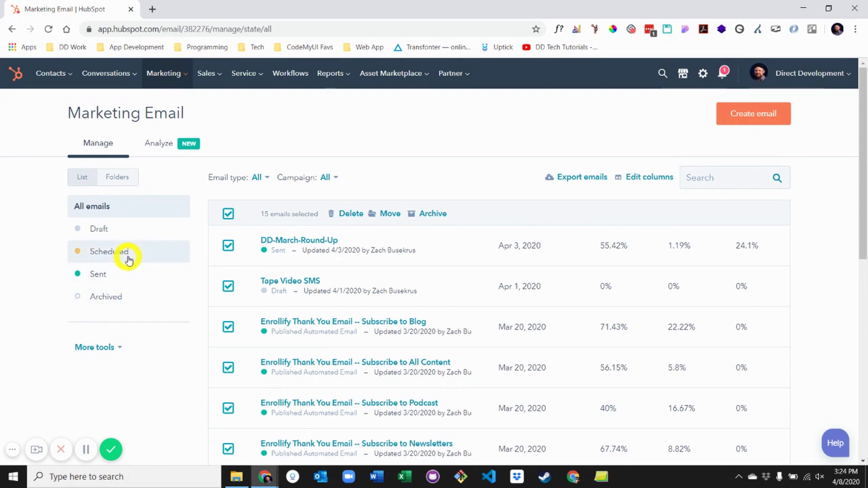
{"action": "left_click", "coordinate": [120, 236]}
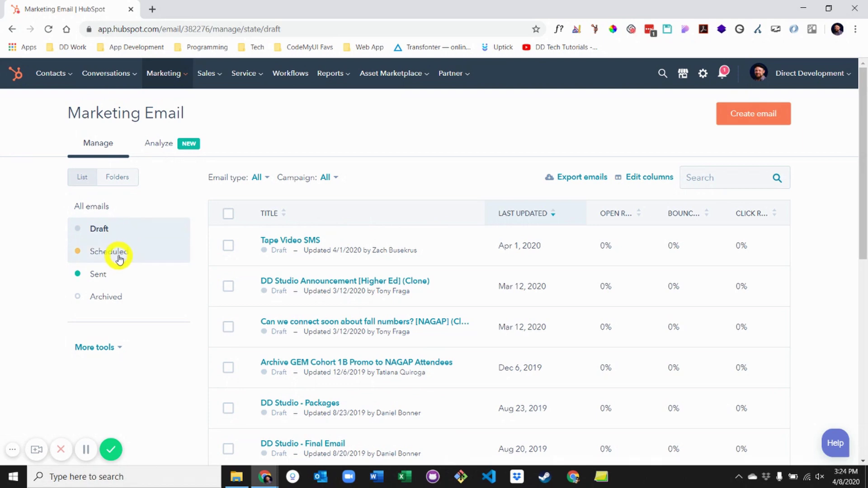
{"action": "left_click", "coordinate": [120, 256]}
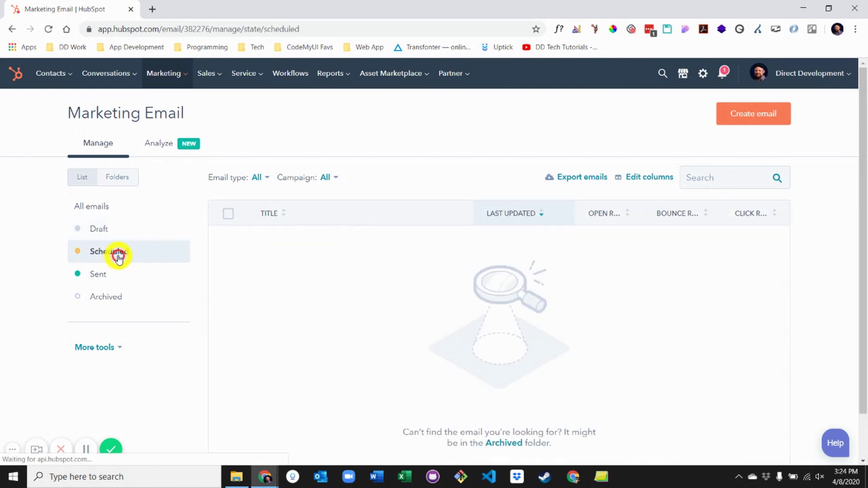
{"action": "left_click", "coordinate": [102, 274]}
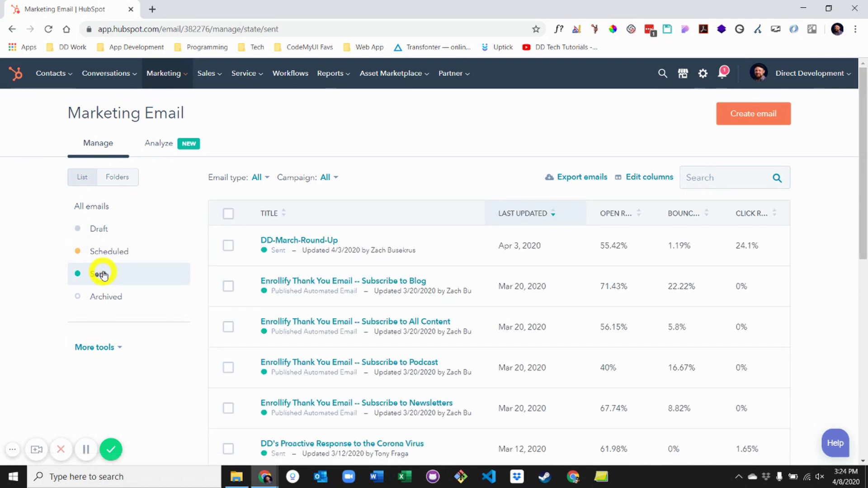
{"action": "left_click", "coordinate": [103, 297]}
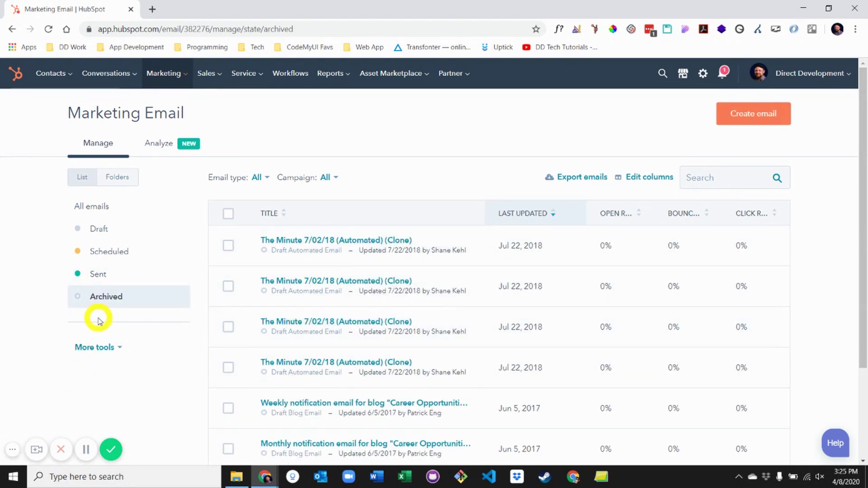
{"action": "left_click", "coordinate": [102, 348]}
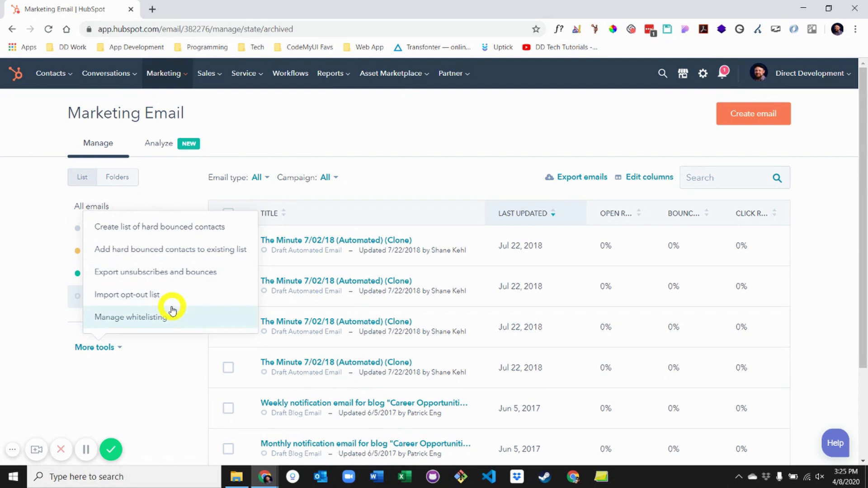
{"action": "left_click", "coordinate": [159, 362]}
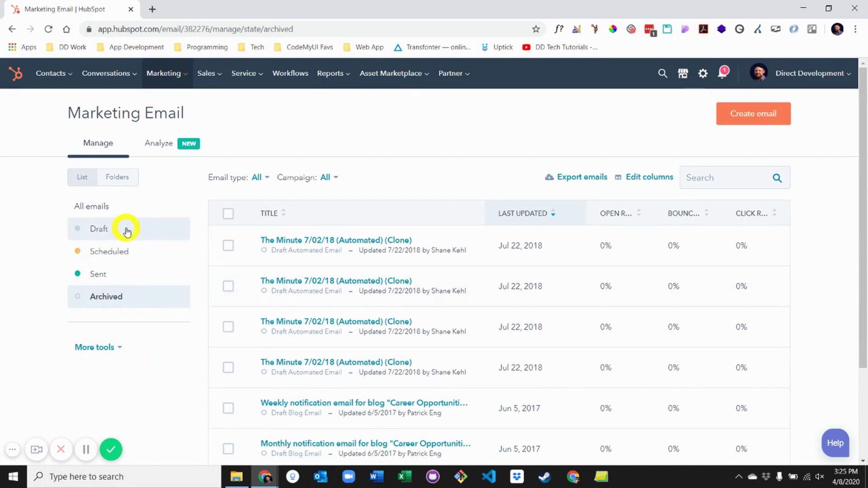
{"action": "left_click", "coordinate": [110, 208]}
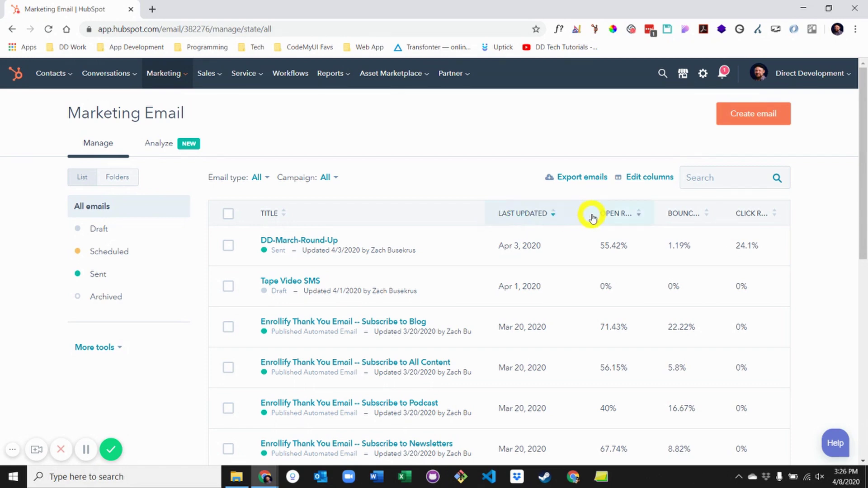
Replace the Bounce rate and Click rate columns with Hard bounces and Hard bounce rate.
{"action": "left_click", "coordinate": [659, 178]}
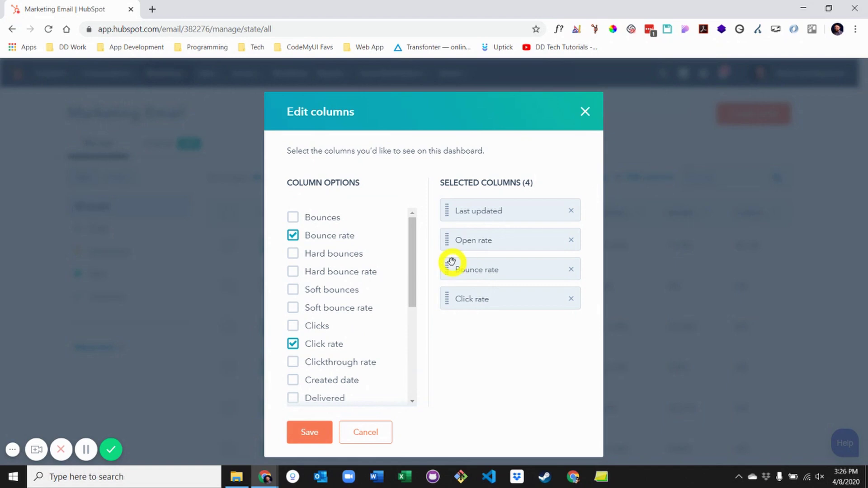
{"action": "left_click", "coordinate": [333, 254]}
{"action": "left_click", "coordinate": [337, 273]}
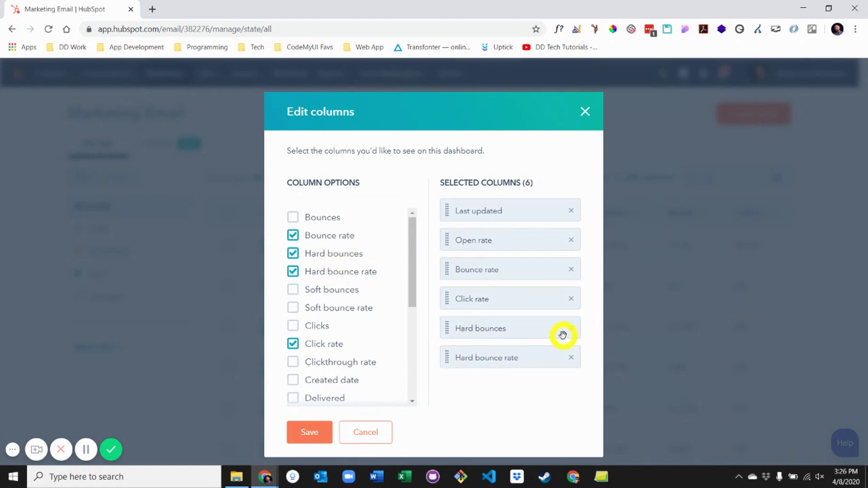
{"action": "left_click", "coordinate": [572, 299]}
{"action": "left_click", "coordinate": [572, 270]}
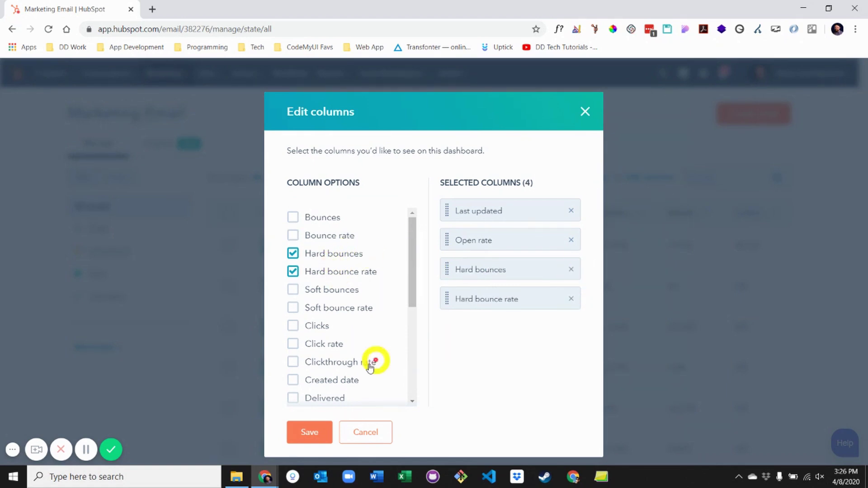
{"action": "left_click", "coordinate": [315, 429]}
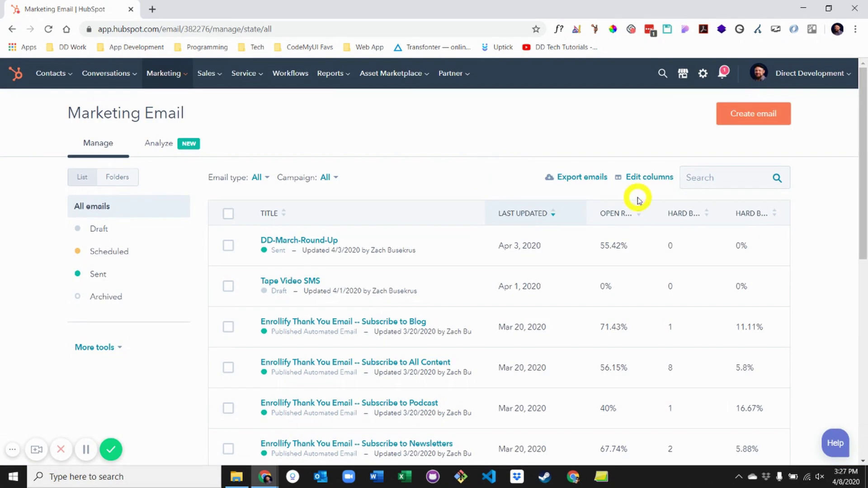
{"action": "left_click", "coordinate": [695, 176]}
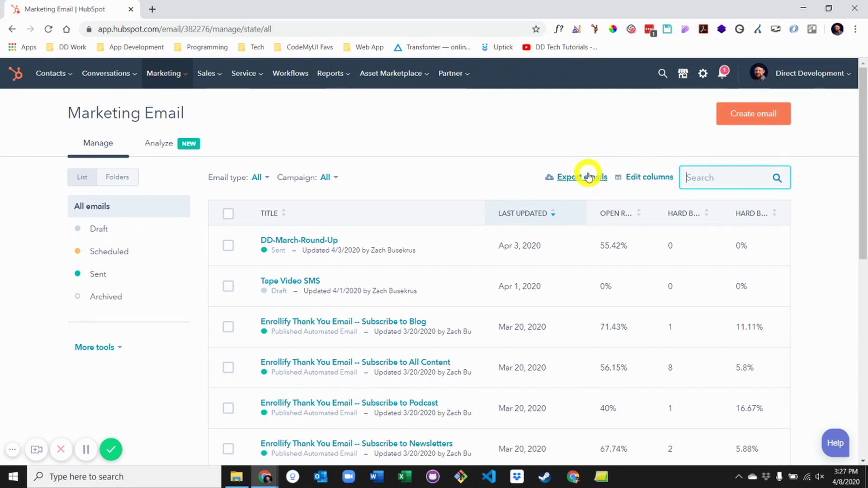
{"action": "left_click", "coordinate": [329, 179]}
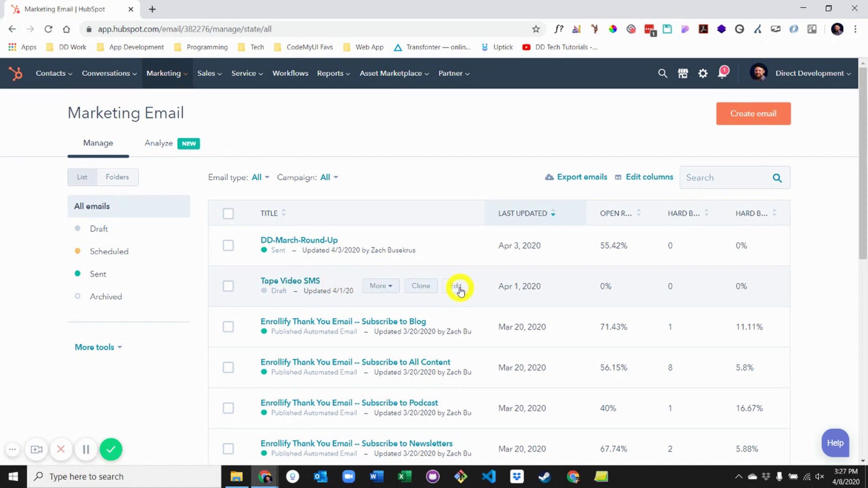
{"action": "left_click", "coordinate": [742, 118]}
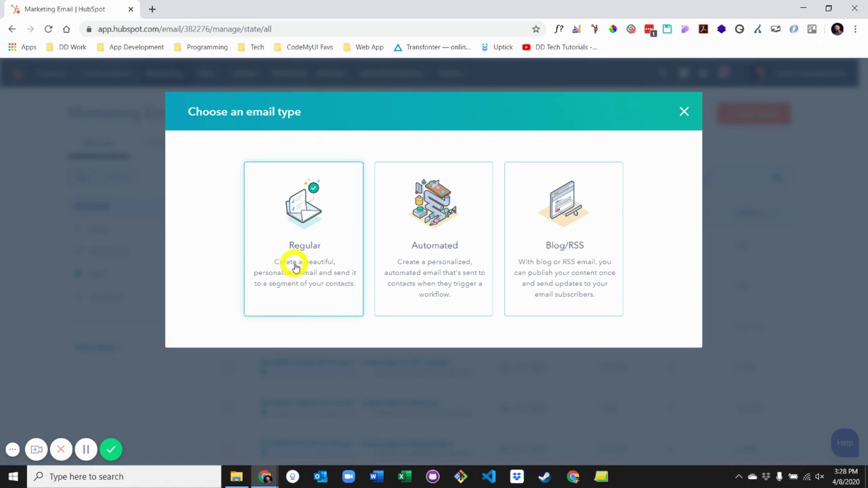
Choose to create a Regular email.
{"action": "left_click", "coordinate": [295, 266]}
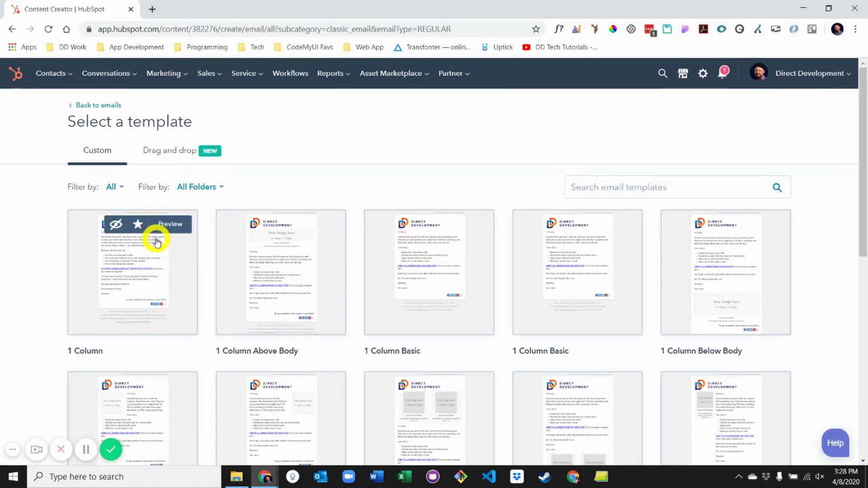
Create an email named 'Test Template' from the 1 Column drag-and-drop template.
{"action": "left_click", "coordinate": [172, 150]}
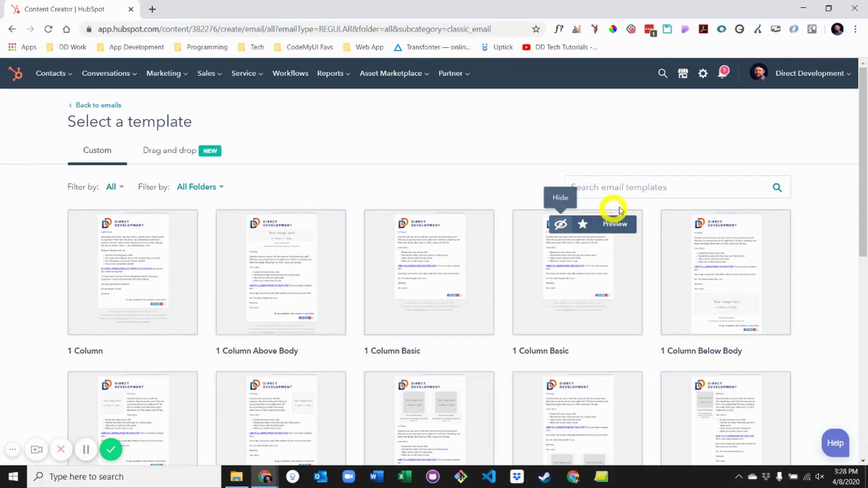
{"action": "left_click", "coordinate": [651, 192]}
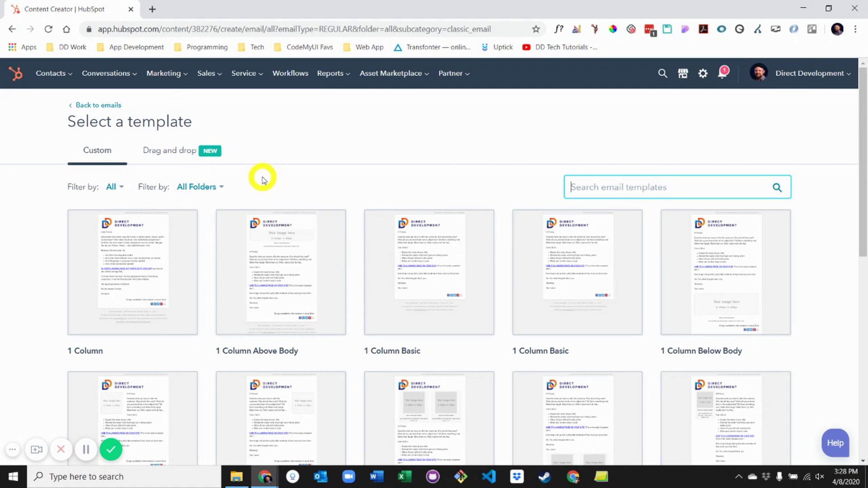
{"action": "left_click", "coordinate": [147, 300]}
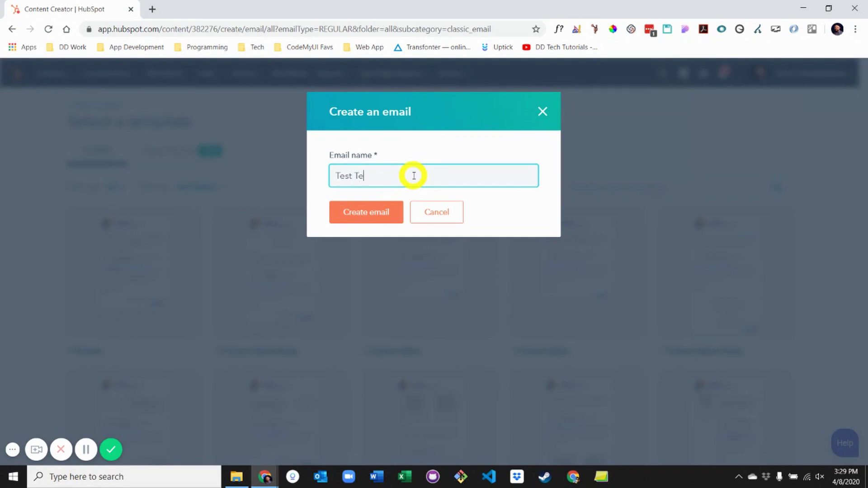
{"action": "key", "text": "Return"}
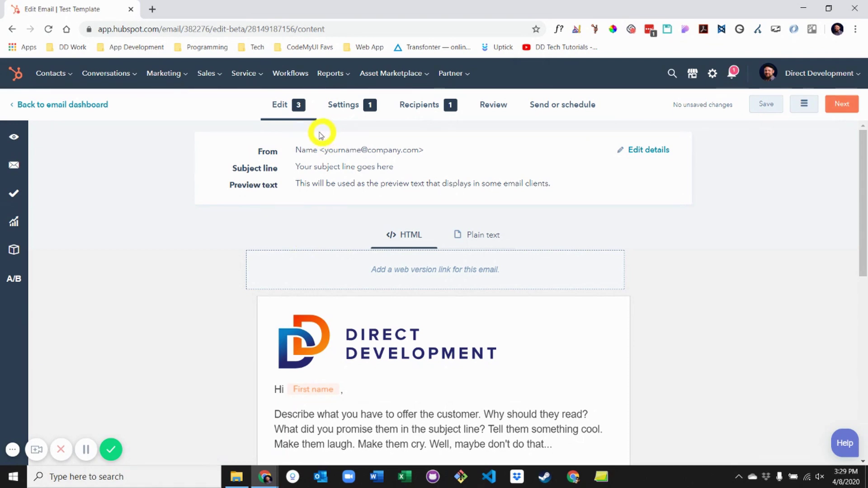
{"action": "left_click", "coordinate": [387, 177]}
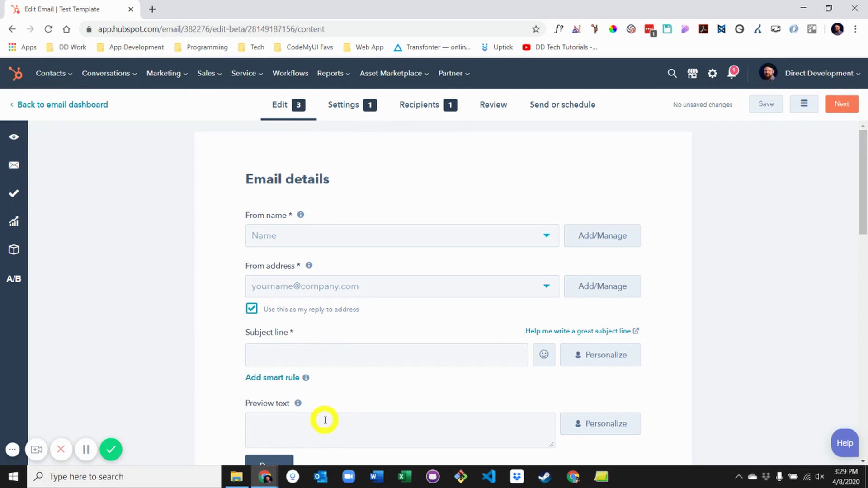
Insert the Contacts 'First name' personalization token into the subject line.
{"action": "left_click", "coordinate": [601, 354]}
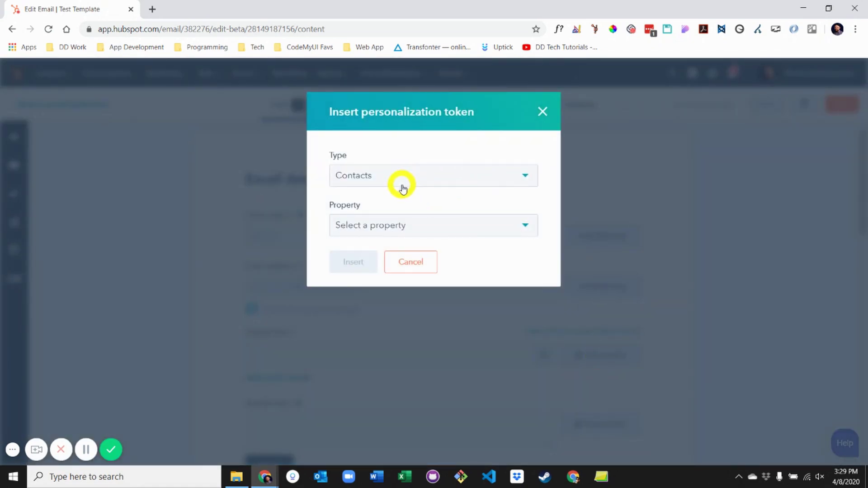
{"action": "left_click", "coordinate": [399, 221]}
{"action": "type", "text": "first na"}
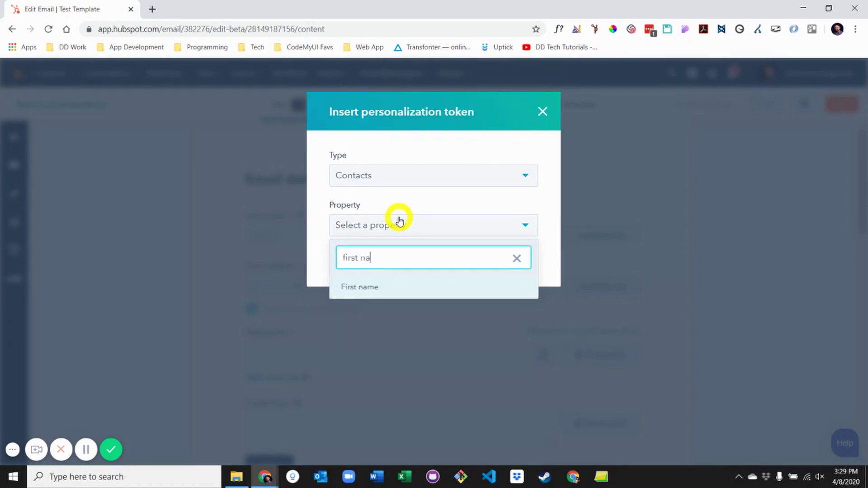
{"action": "left_click", "coordinate": [366, 289]}
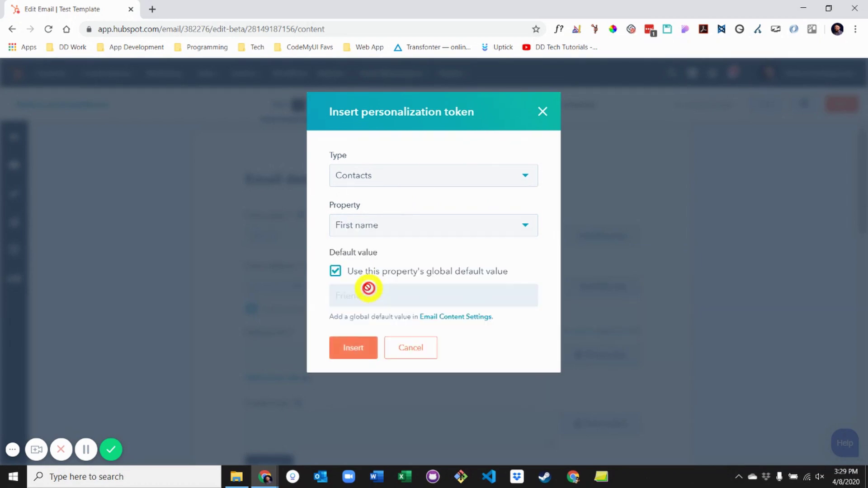
{"action": "left_click", "coordinate": [350, 349]}
{"action": "scroll", "coordinate": [317, 345], "scroll_direction": "down", "scroll_amount": 3}
Close the email details, then browse the Insert menu's elements while editing the body.
{"action": "left_click", "coordinate": [270, 316]}
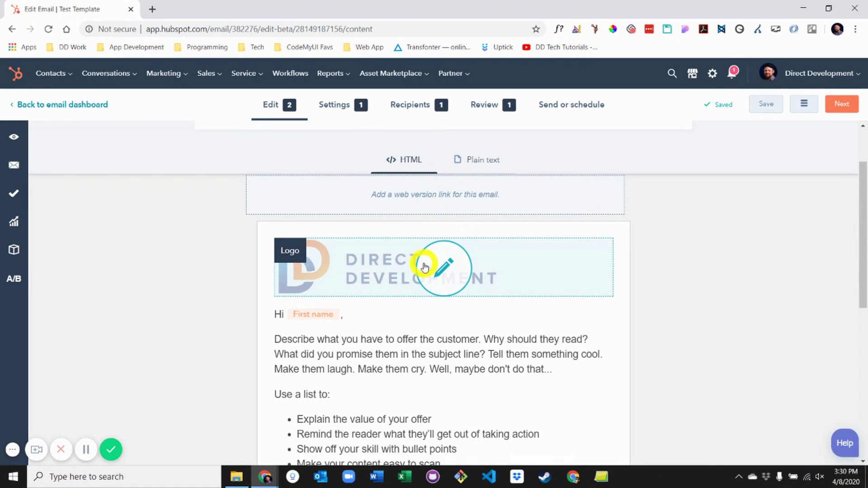
{"action": "left_click", "coordinate": [384, 362]}
{"action": "scroll", "coordinate": [441, 278], "scroll_direction": "up", "scroll_amount": 2}
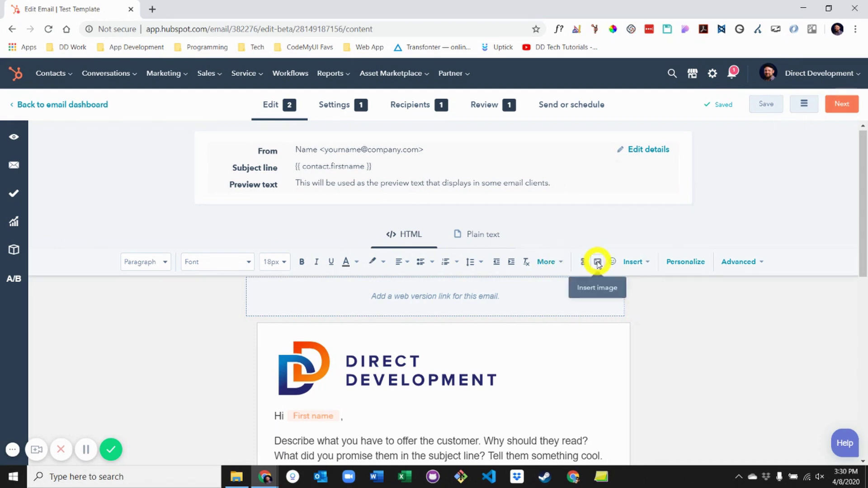
{"action": "left_click", "coordinate": [635, 262]}
{"action": "mouse_move", "coordinate": [617, 314]}
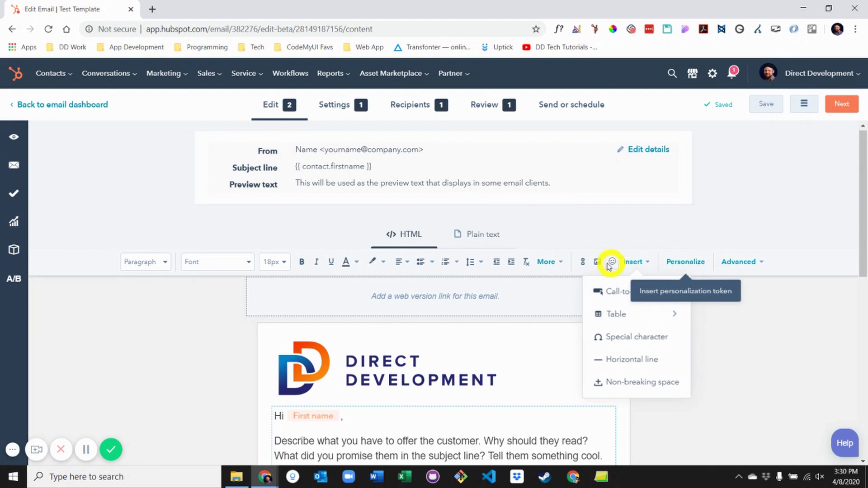
{"action": "scroll", "coordinate": [476, 333], "scroll_direction": "down", "scroll_amount": 4}
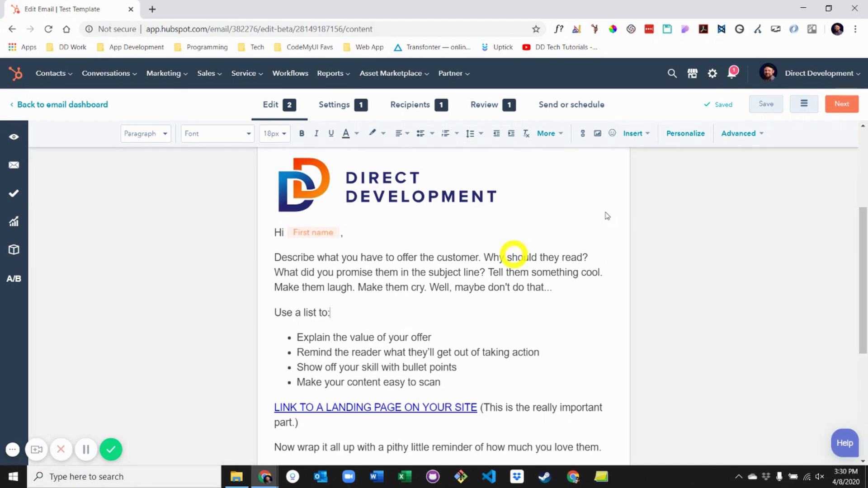
Restore the 3:29 PM revision from the revision history.
{"action": "left_click", "coordinate": [805, 105]}
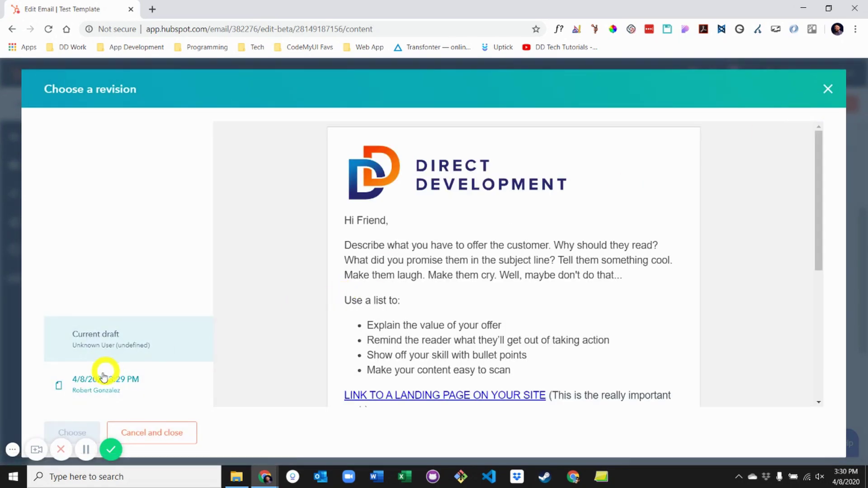
{"action": "left_click", "coordinate": [103, 376]}
{"action": "left_click", "coordinate": [87, 432]}
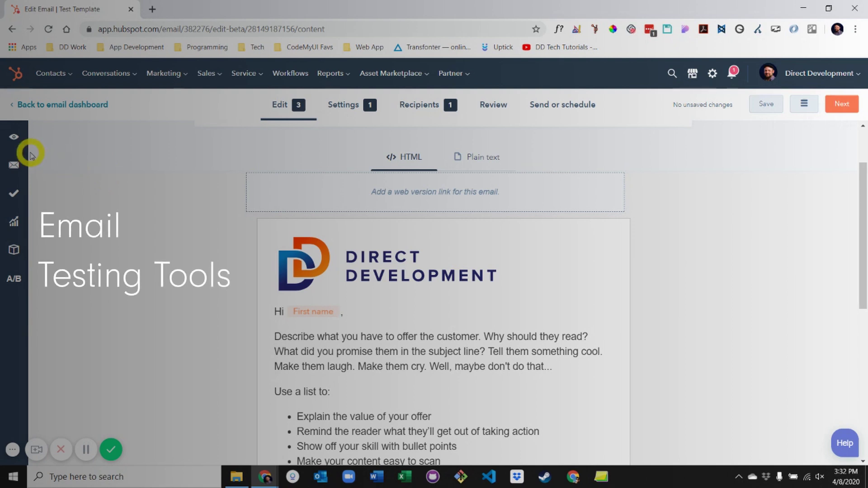
Open the email's shareable preview in a new tab, then close it.
{"action": "left_click", "coordinate": [16, 140]}
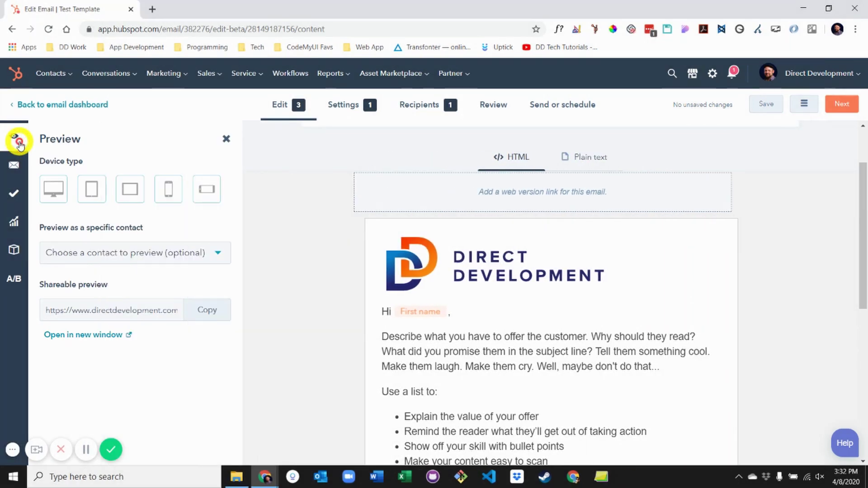
{"action": "left_click", "coordinate": [112, 336]}
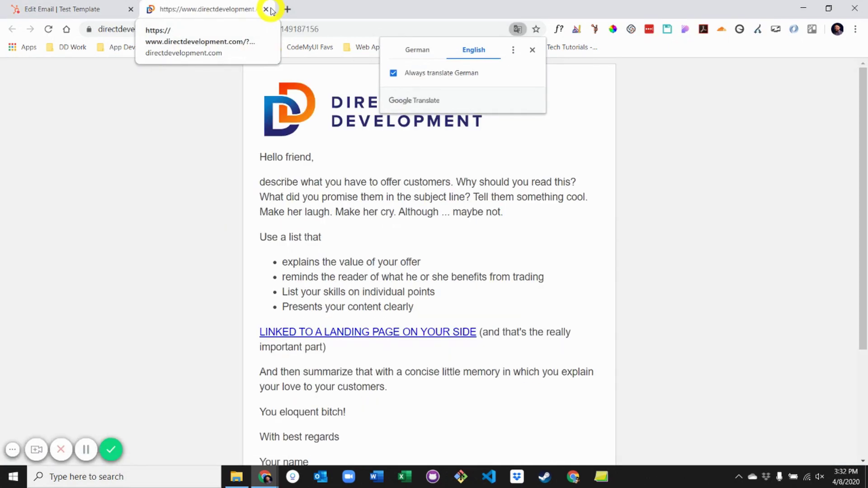
{"action": "left_click", "coordinate": [266, 10]}
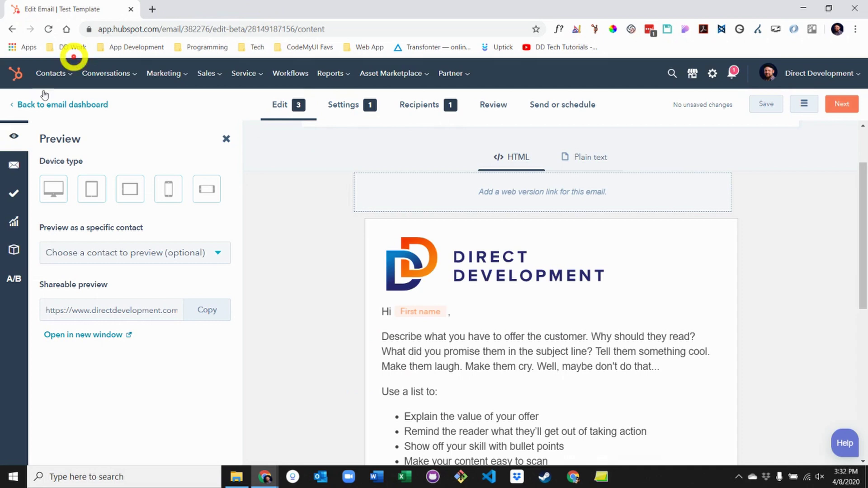
Open the test across email clients window, then close it.
{"action": "left_click", "coordinate": [14, 195]}
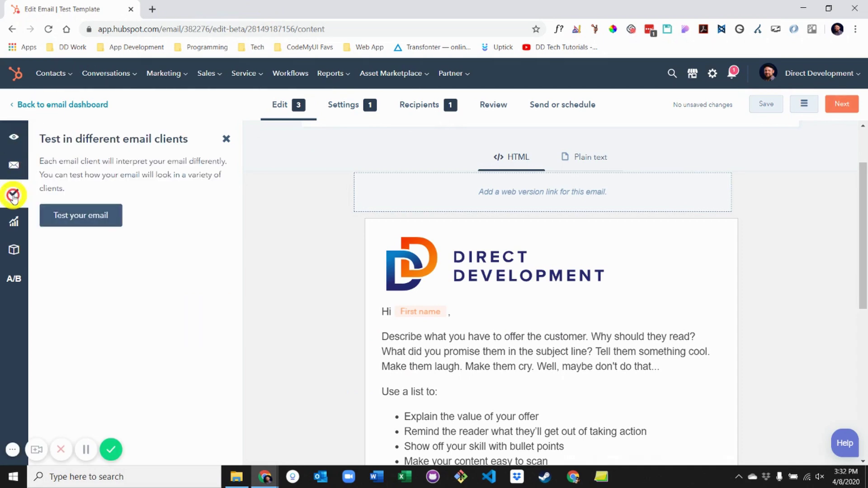
{"action": "left_click", "coordinate": [74, 215]}
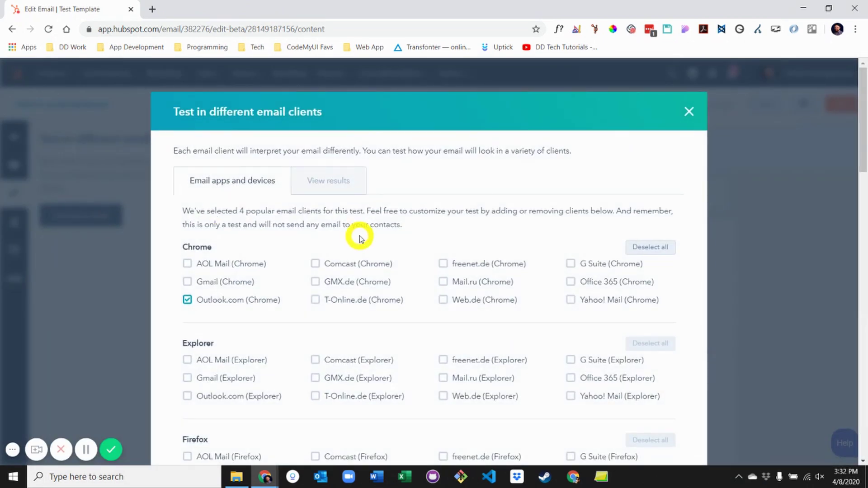
{"action": "scroll", "coordinate": [254, 352], "scroll_direction": "down", "scroll_amount": 8}
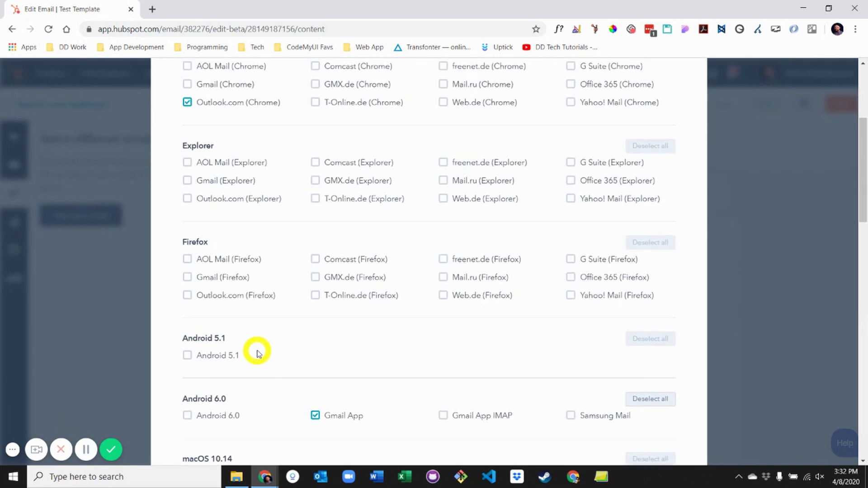
{"action": "scroll", "coordinate": [257, 353], "scroll_direction": "up", "scroll_amount": 8}
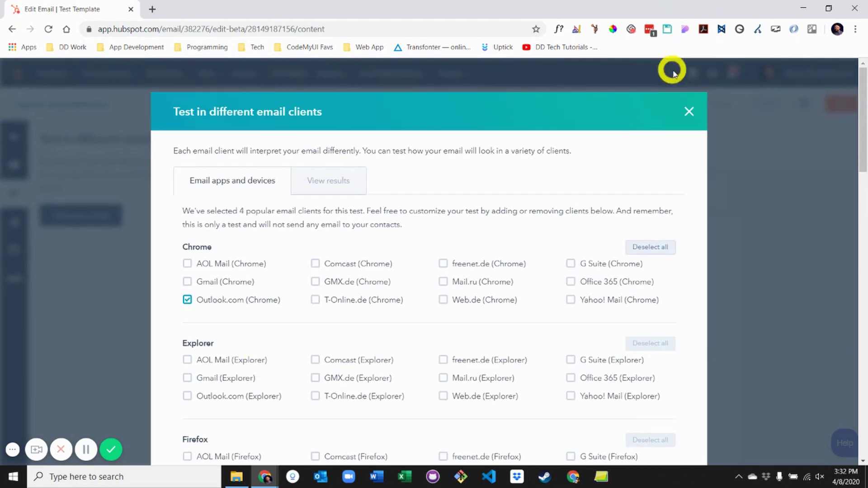
{"action": "left_click", "coordinate": [688, 113]}
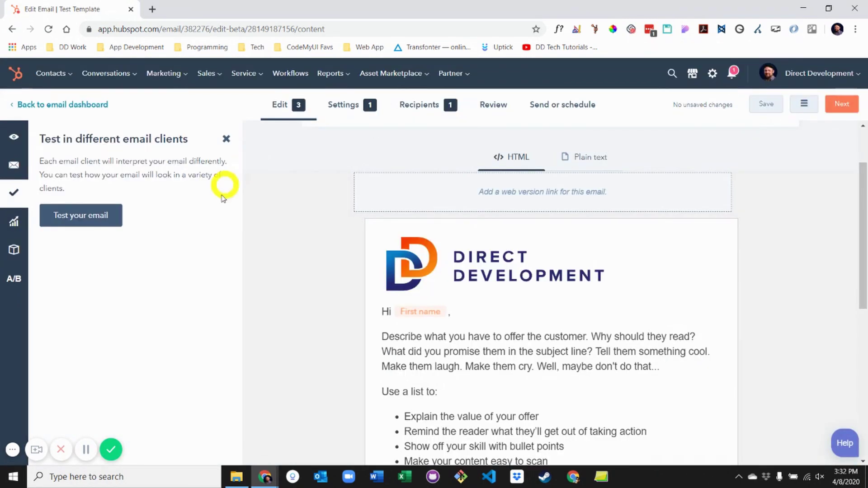
Check the test email, optimization and module panels, ending on the A/B test panel.
{"action": "left_click", "coordinate": [14, 164]}
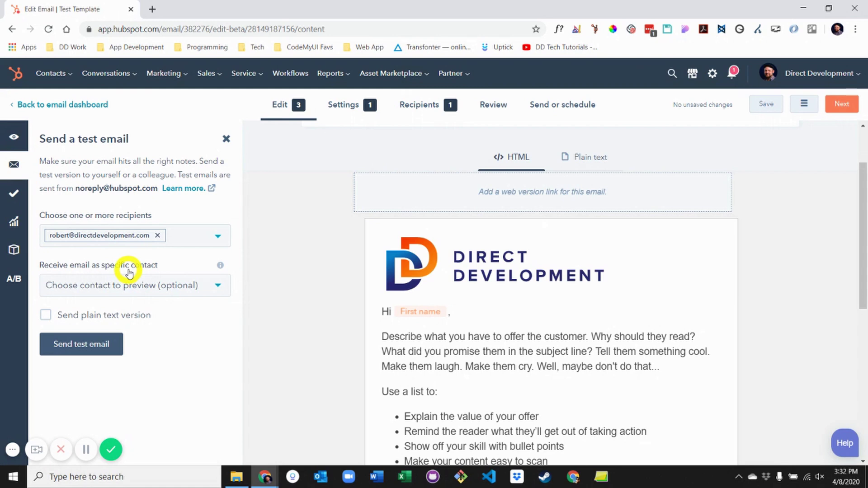
{"action": "left_click", "coordinate": [14, 164]}
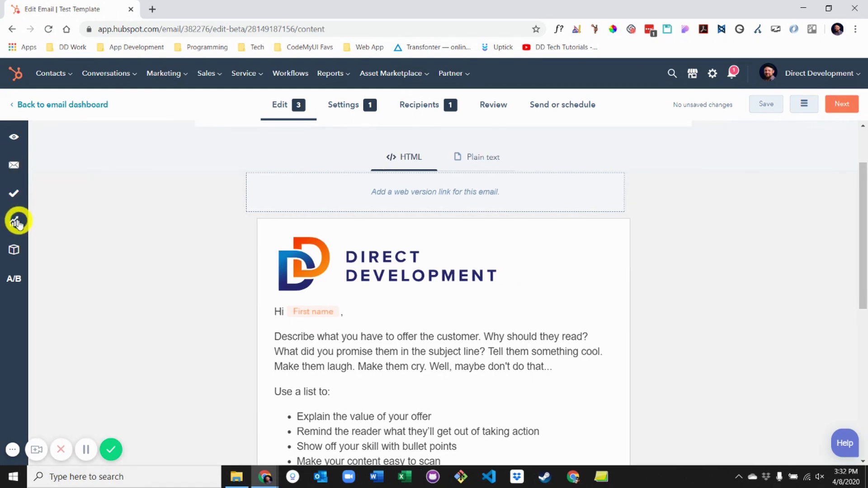
{"action": "left_click", "coordinate": [15, 222]}
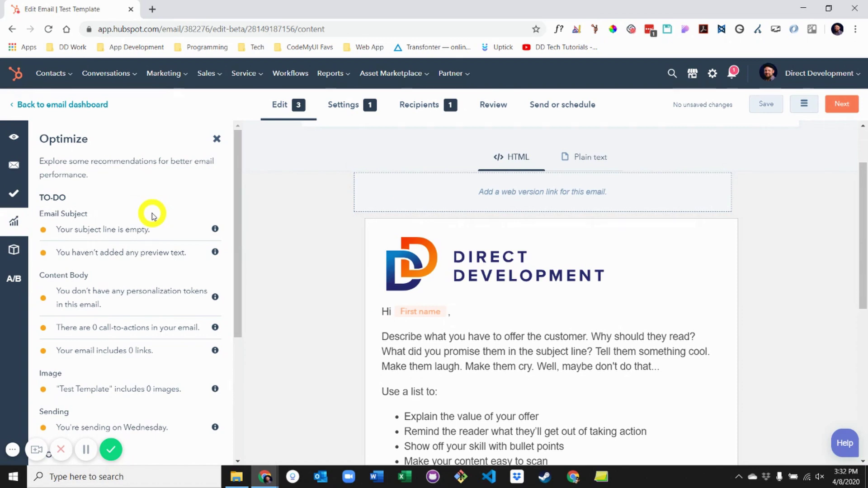
{"action": "left_click", "coordinate": [45, 228]}
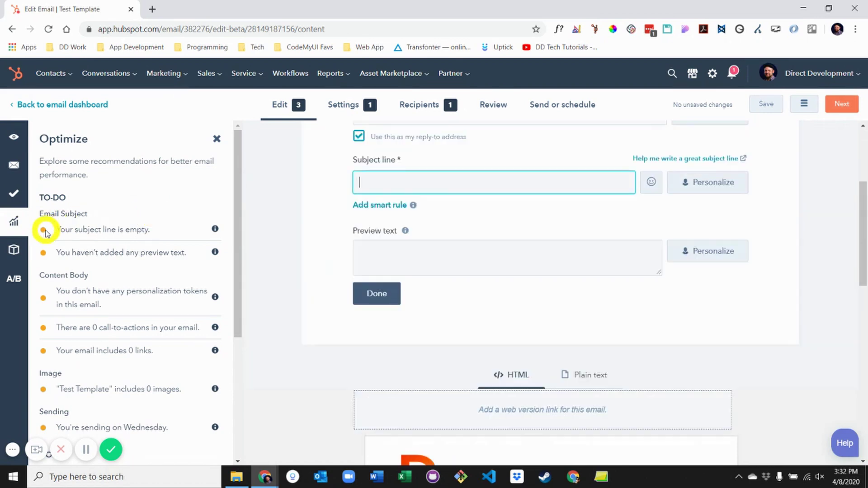
{"action": "left_click", "coordinate": [14, 249]}
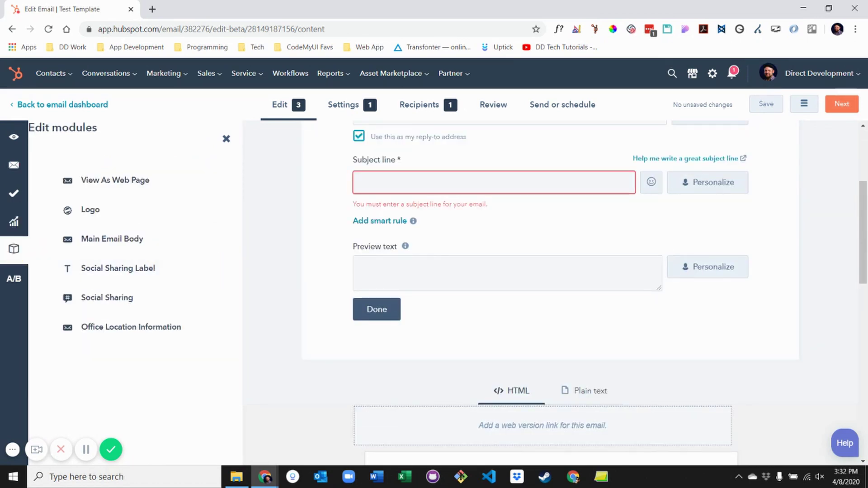
{"action": "left_click", "coordinate": [14, 278]}
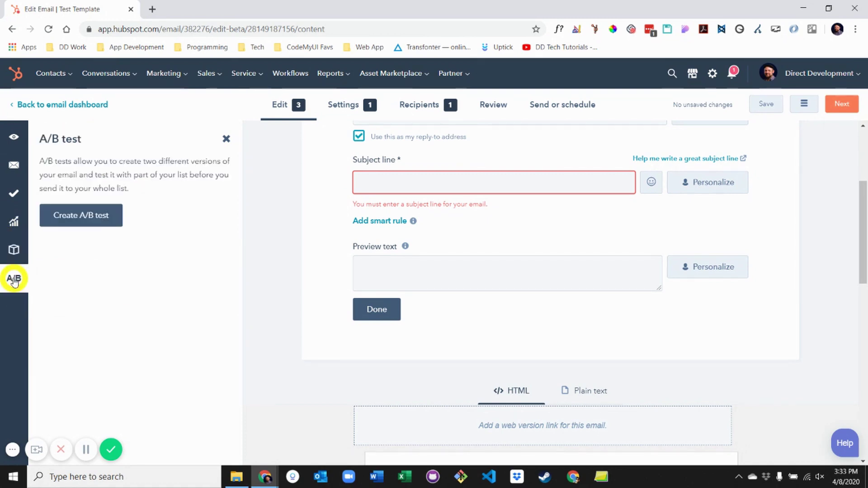
Review settings showing internal name Test Template and Marketing Events subscription, then move to recipients.
{"action": "left_click", "coordinate": [350, 113]}
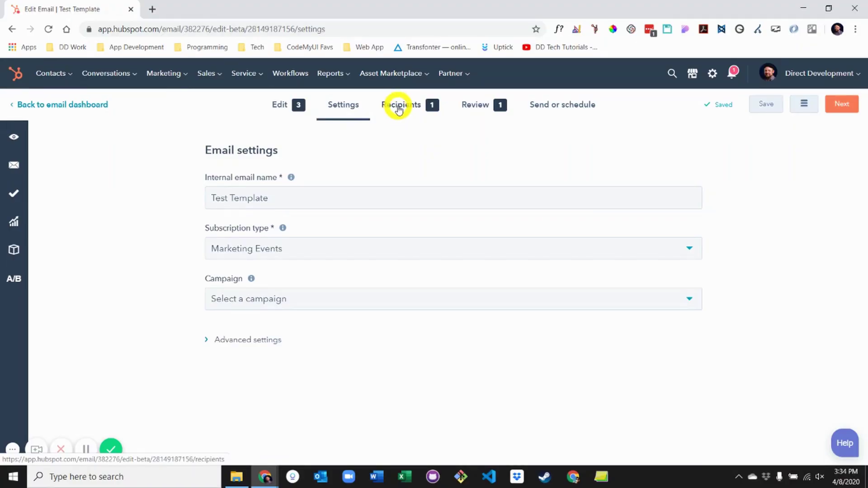
{"action": "left_click", "coordinate": [398, 107]}
Try Individual contacts and Save for automation, return to Add recipients, then open the Review checks.
{"action": "mouse_move", "coordinate": [345, 306]}
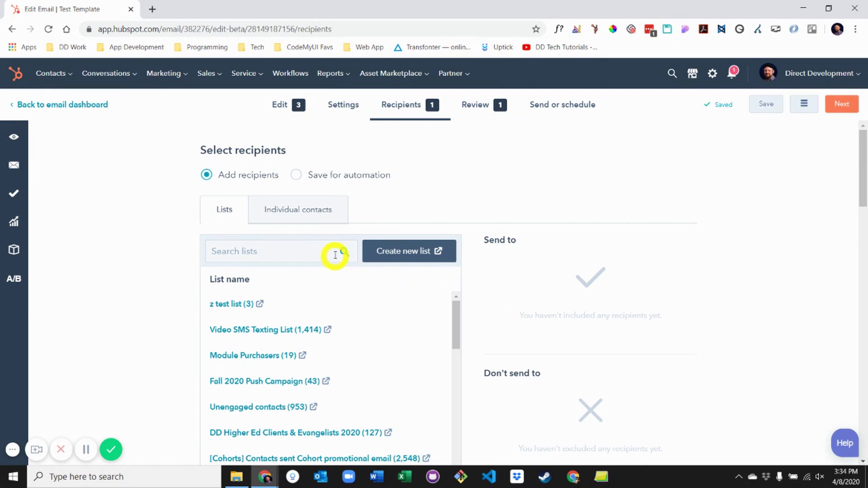
{"action": "left_click", "coordinate": [321, 213]}
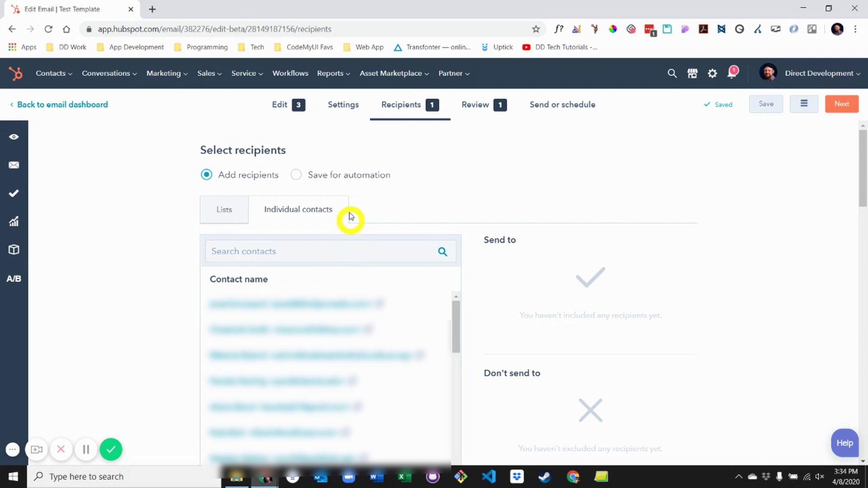
{"action": "left_click", "coordinate": [334, 175]}
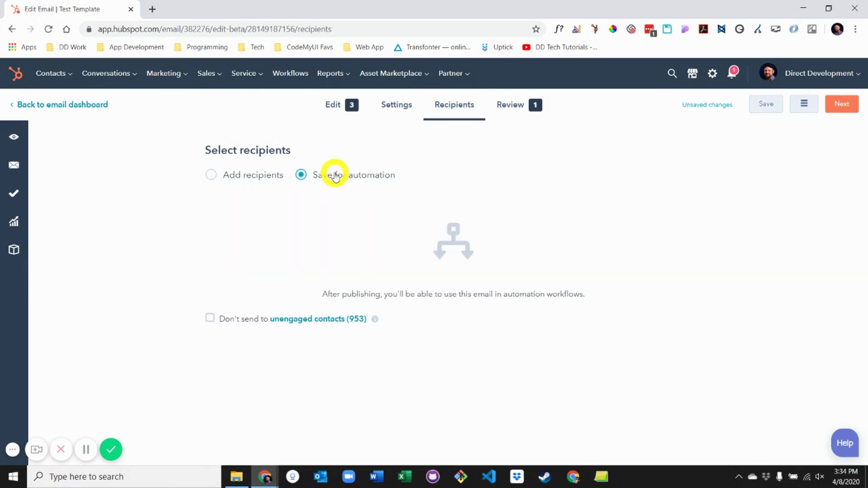
{"action": "left_click", "coordinate": [267, 180]}
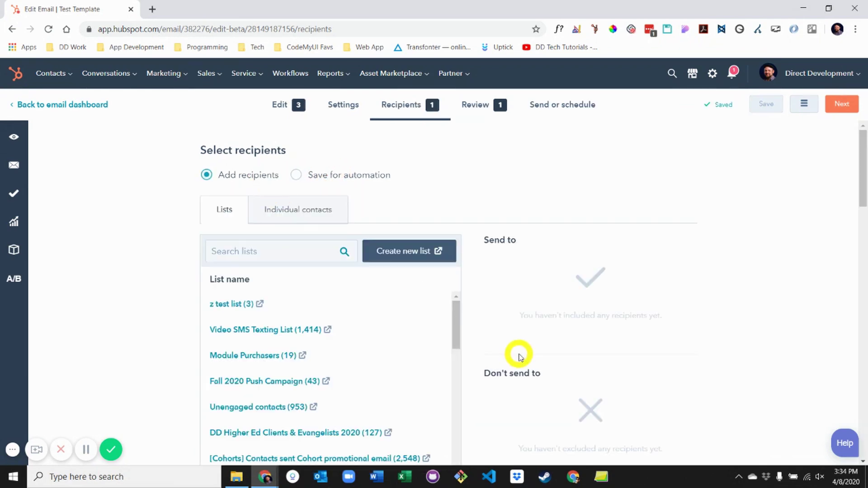
{"action": "scroll", "coordinate": [517, 354], "scroll_direction": "down", "scroll_amount": 5}
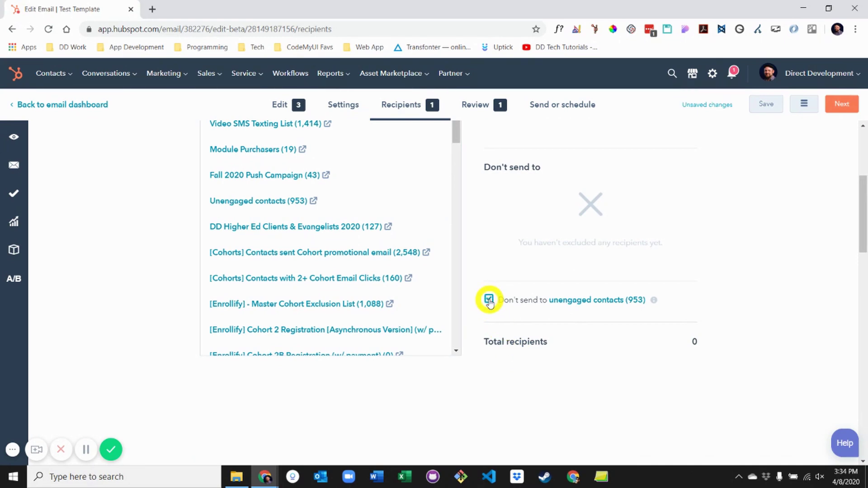
{"action": "left_click", "coordinate": [477, 113]}
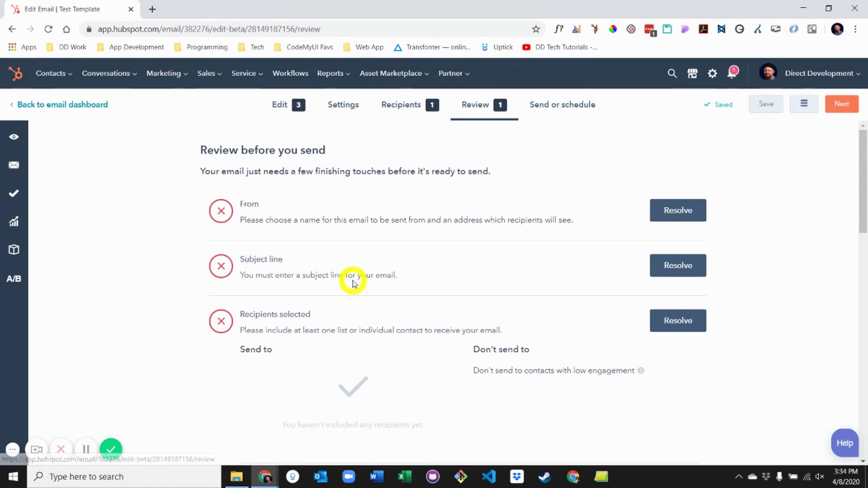
Review the sending options: try Schedule for later and recipient time zones, then revert to Send now.
{"action": "scroll", "coordinate": [354, 283], "scroll_direction": "down", "scroll_amount": 1}
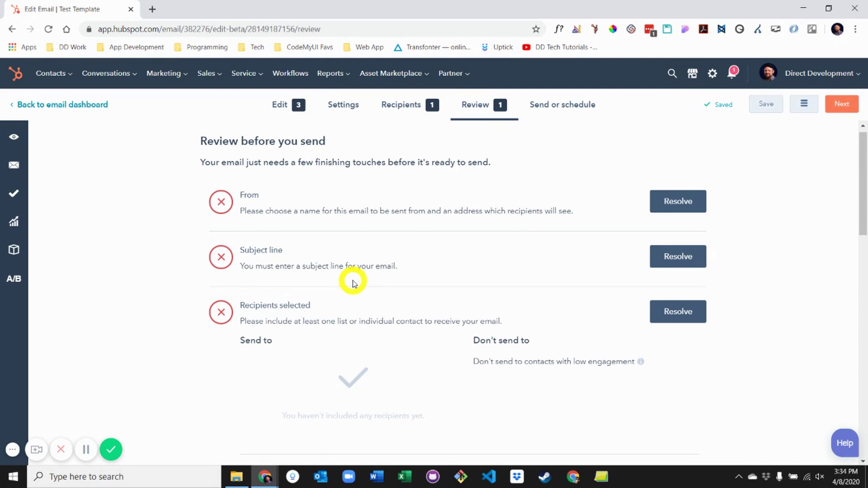
{"action": "left_click", "coordinate": [553, 111]}
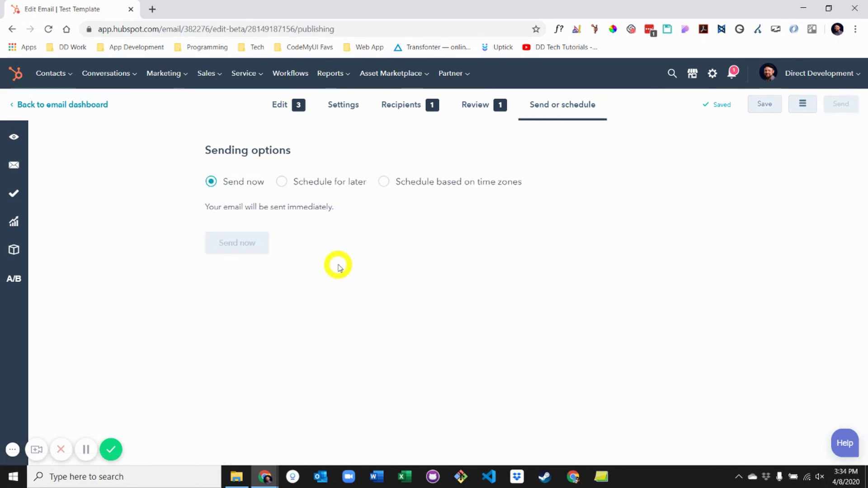
{"action": "left_click", "coordinate": [340, 183]}
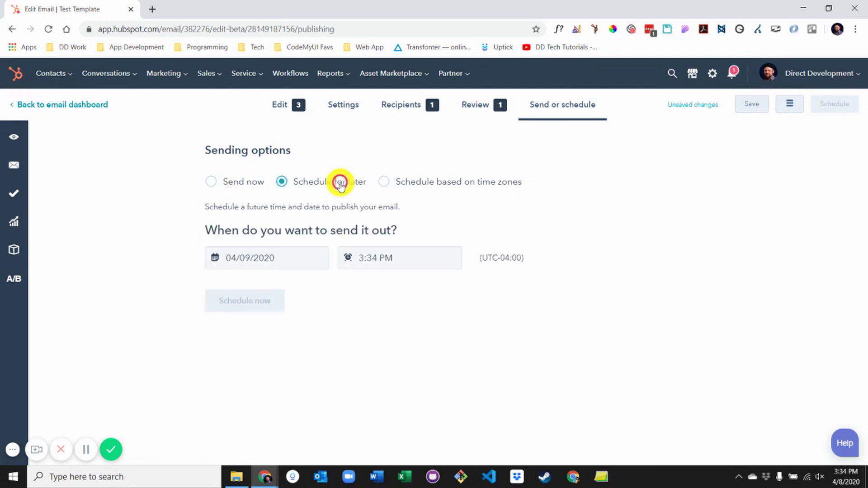
{"action": "left_click", "coordinate": [420, 183]}
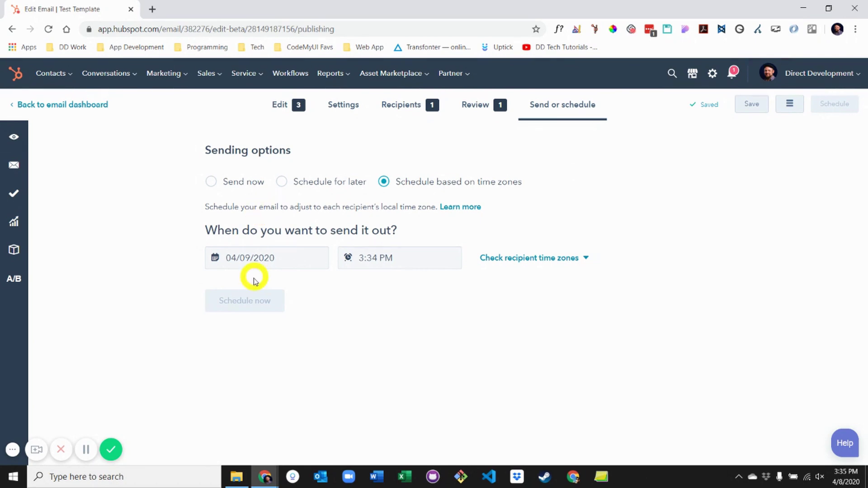
{"action": "left_click", "coordinate": [221, 185]}
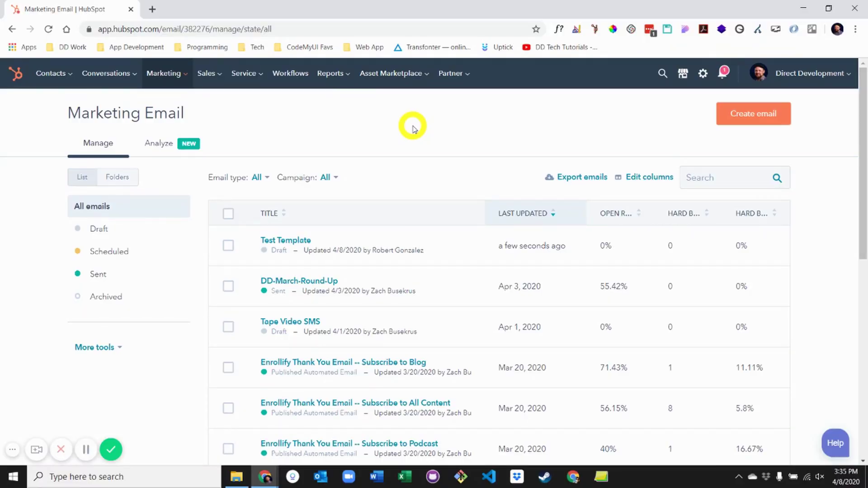
Create a new regular drag-and-drop email from the Welcome template.
{"action": "left_click", "coordinate": [723, 111]}
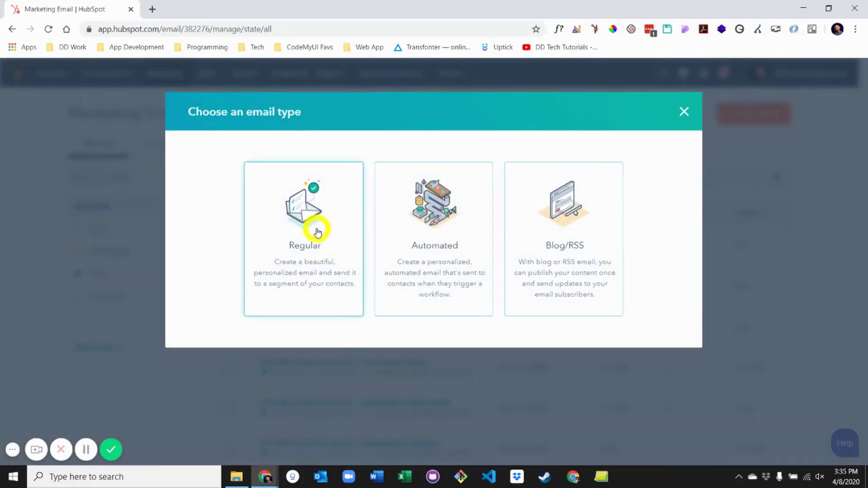
{"action": "left_click", "coordinate": [318, 231]}
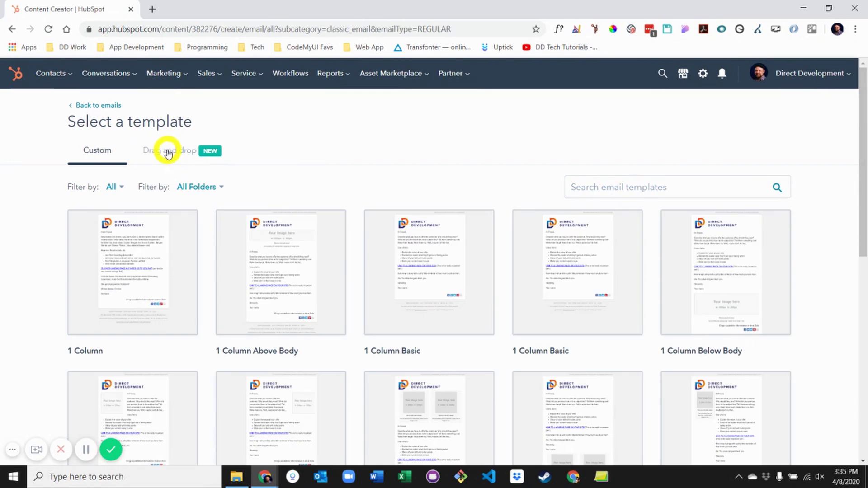
{"action": "left_click", "coordinate": [168, 152]}
{"action": "left_click", "coordinate": [141, 271]}
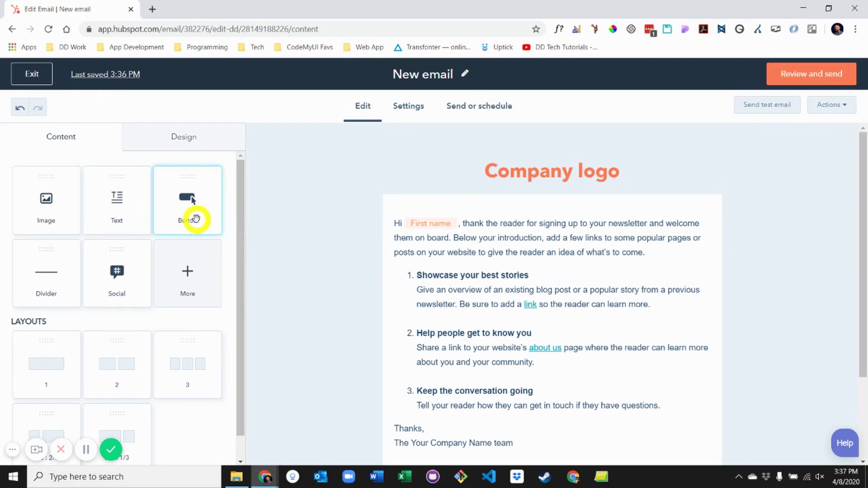
Add a two-column layout at the email's bottom with an image left and a button right.
{"action": "scroll", "coordinate": [196, 219], "scroll_direction": "down", "scroll_amount": 1}
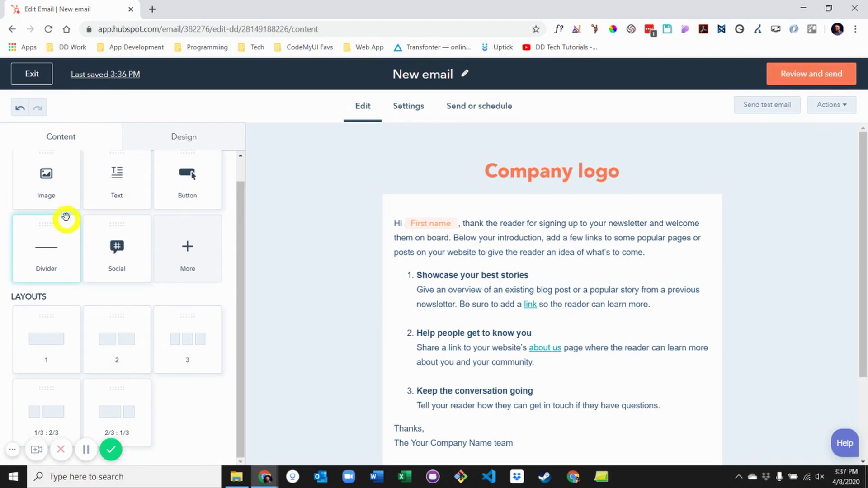
{"action": "left_click_drag", "start_coordinate": [113, 317], "coordinate": [449, 357]}
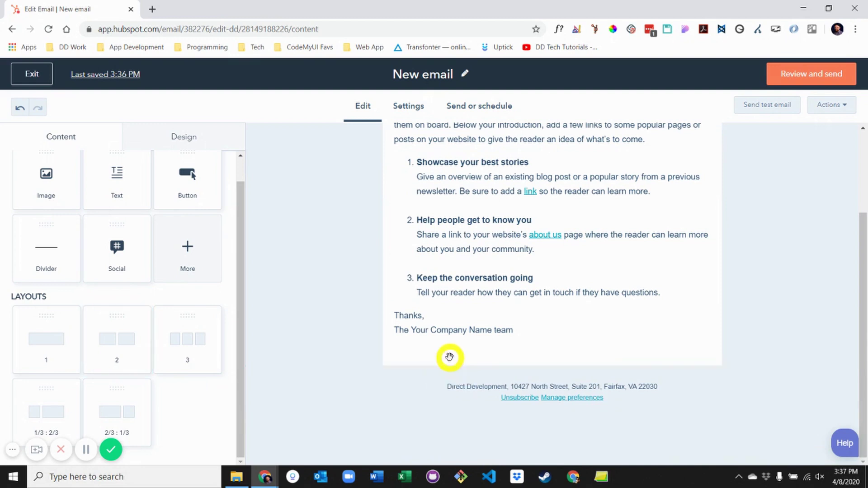
{"action": "left_click", "coordinate": [27, 137]}
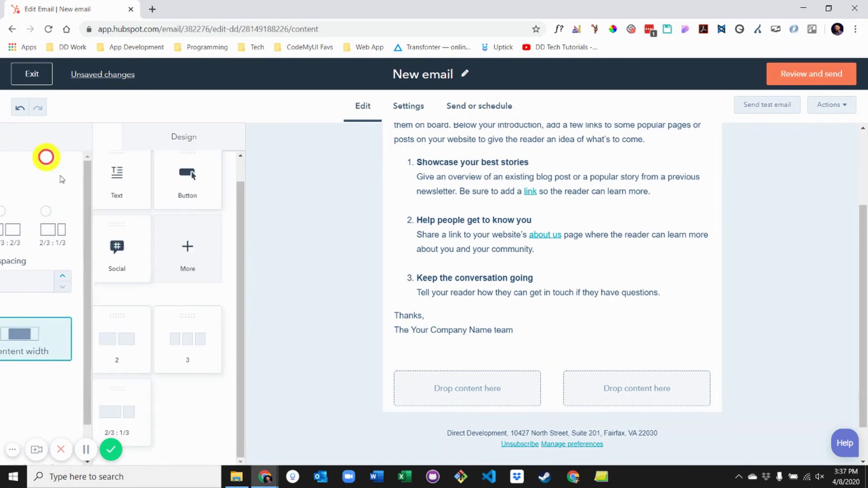
{"action": "left_click_drag", "start_coordinate": [62, 196], "coordinate": [445, 380]}
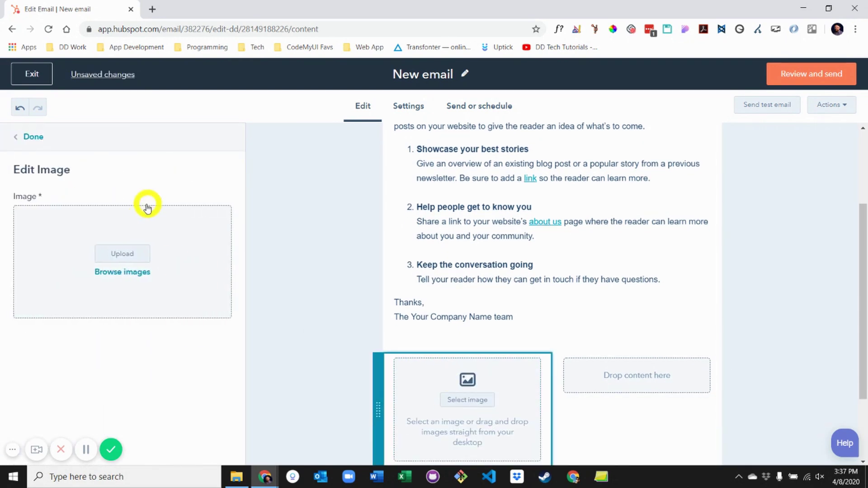
{"action": "left_click", "coordinate": [38, 140]}
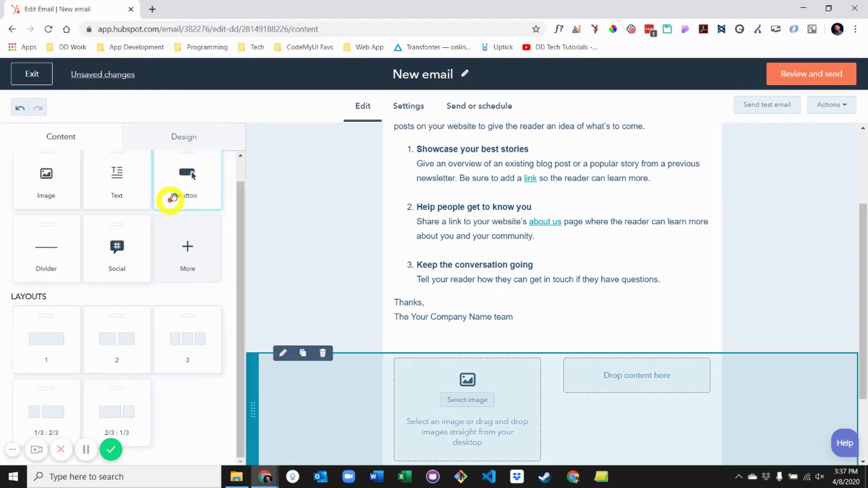
{"action": "left_click_drag", "start_coordinate": [170, 199], "coordinate": [631, 381]}
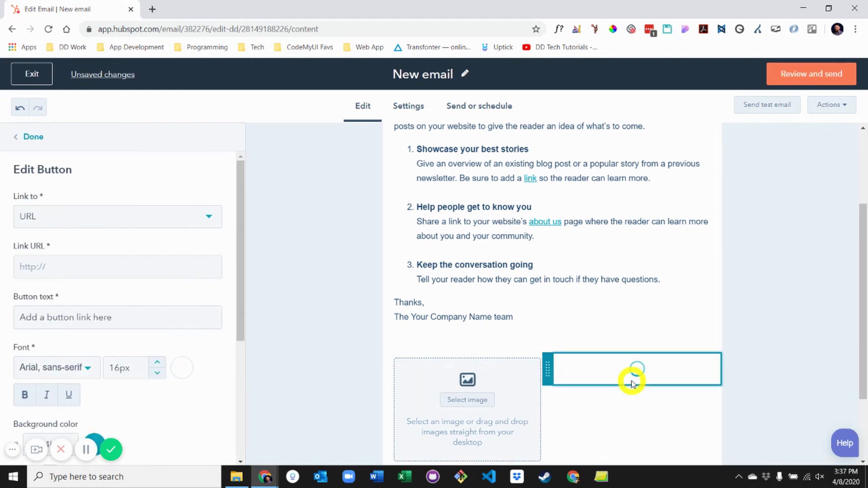
{"action": "left_click", "coordinate": [289, 227]}
Select the welcome text block, then bring up the email's Design options.
{"action": "scroll", "coordinate": [289, 227], "scroll_direction": "down", "scroll_amount": 1}
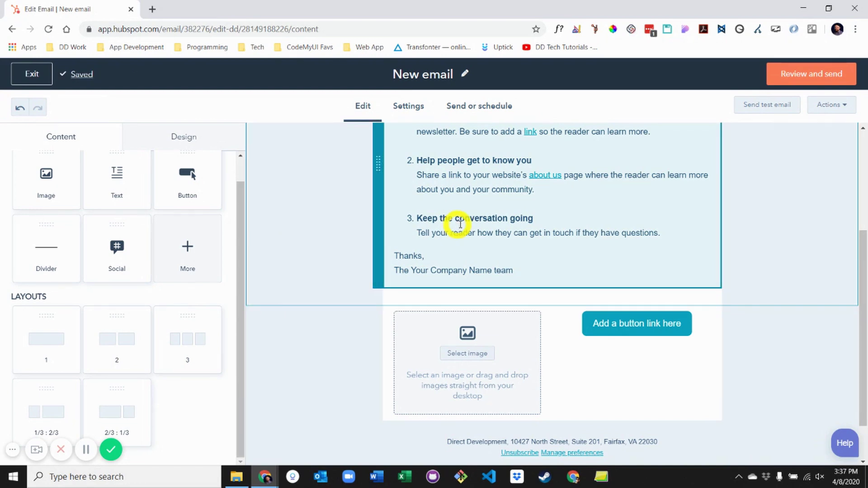
{"action": "left_click", "coordinate": [522, 208]}
{"action": "scroll", "coordinate": [522, 208], "scroll_direction": "up", "scroll_amount": 2}
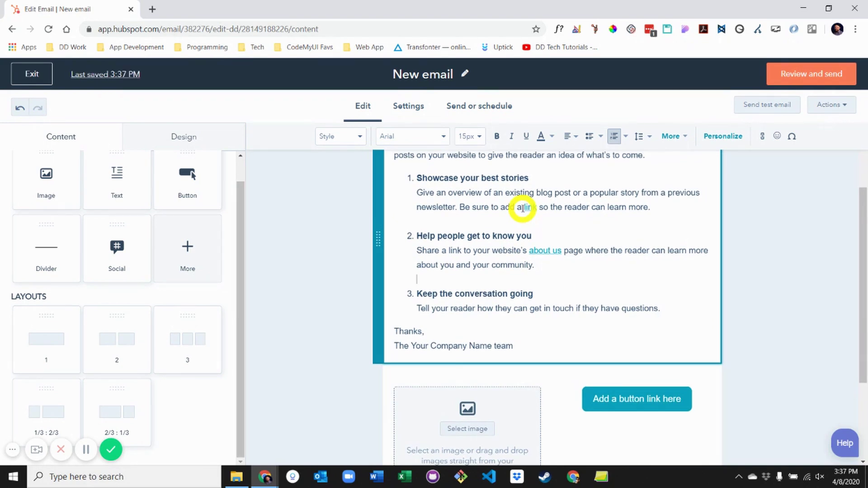
{"action": "scroll", "coordinate": [523, 209], "scroll_direction": "down", "scroll_amount": 3}
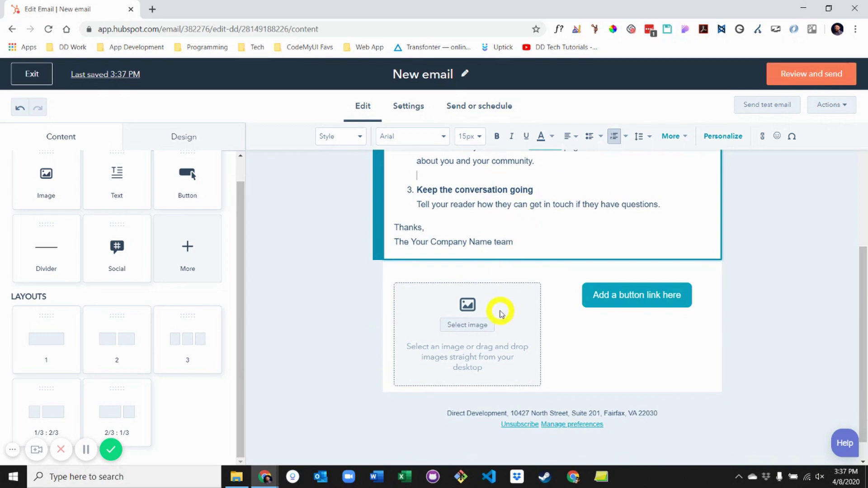
{"action": "left_click", "coordinate": [195, 136]}
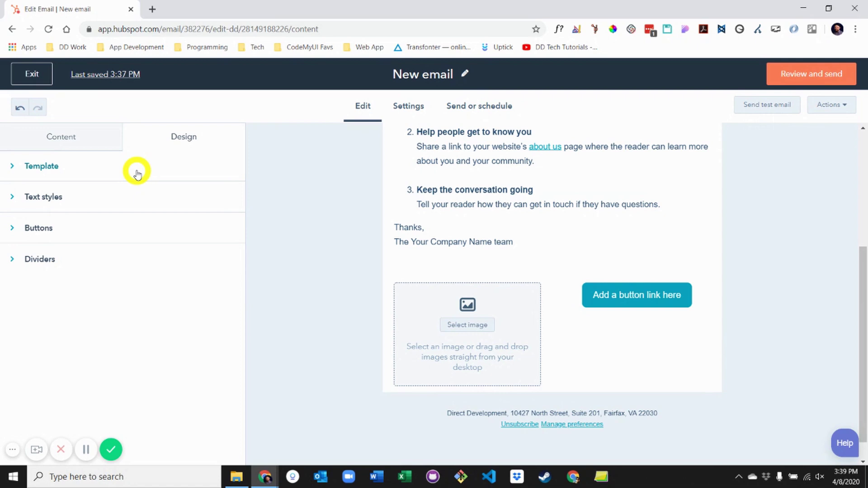
Expand the template, Text styles and Buttons design sections and scroll down to Dividers.
{"action": "left_click", "coordinate": [98, 171]}
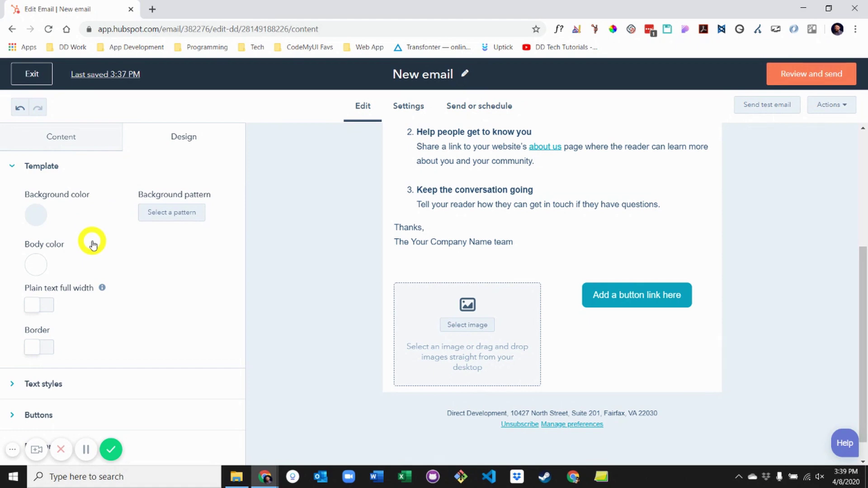
{"action": "left_click", "coordinate": [68, 384]}
{"action": "scroll", "coordinate": [149, 330], "scroll_direction": "down", "scroll_amount": 4}
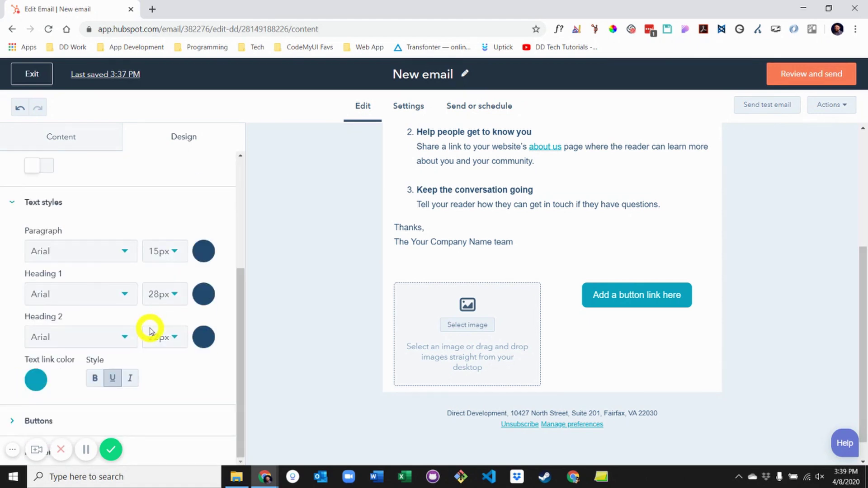
{"action": "left_click", "coordinate": [47, 423]}
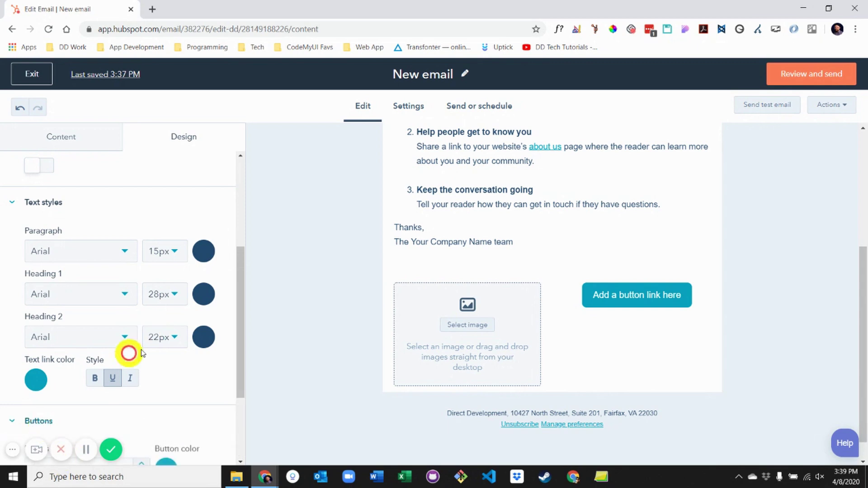
{"action": "scroll", "coordinate": [126, 355], "scroll_direction": "down", "scroll_amount": 3}
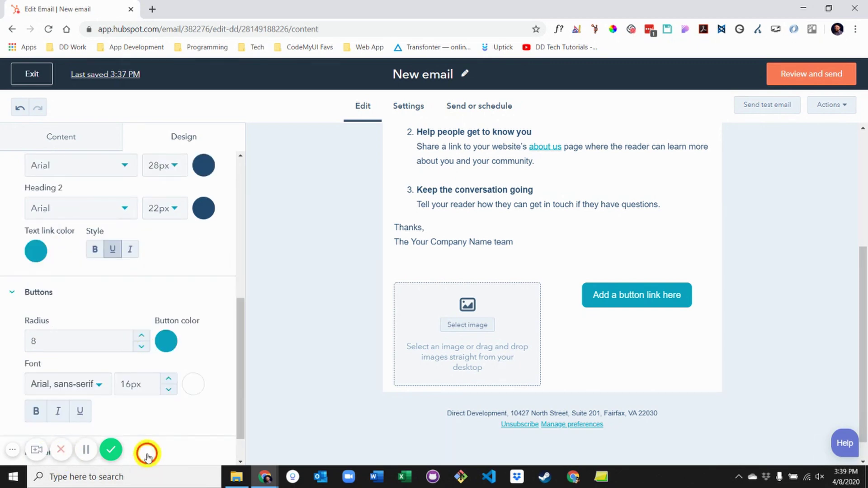
{"action": "scroll", "coordinate": [147, 456], "scroll_direction": "down", "scroll_amount": 2}
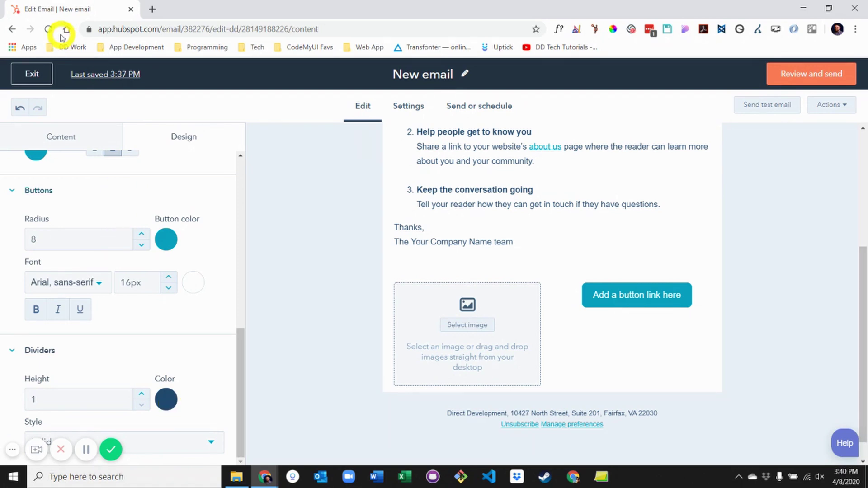
{"action": "right_click", "coordinate": [30, 71]}
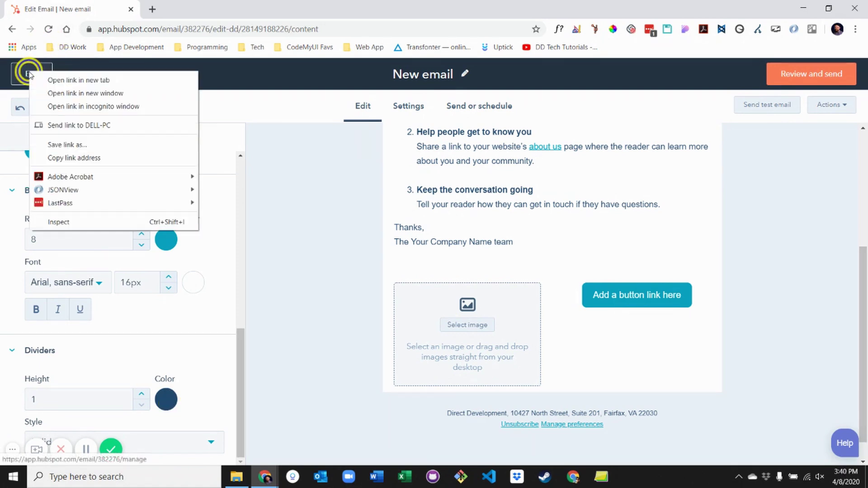
{"action": "left_click", "coordinate": [52, 80]}
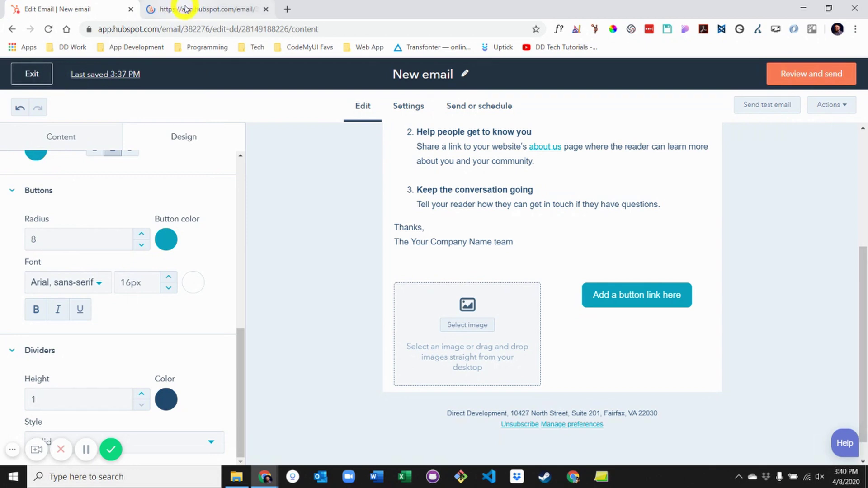
{"action": "left_click", "coordinate": [229, 9]}
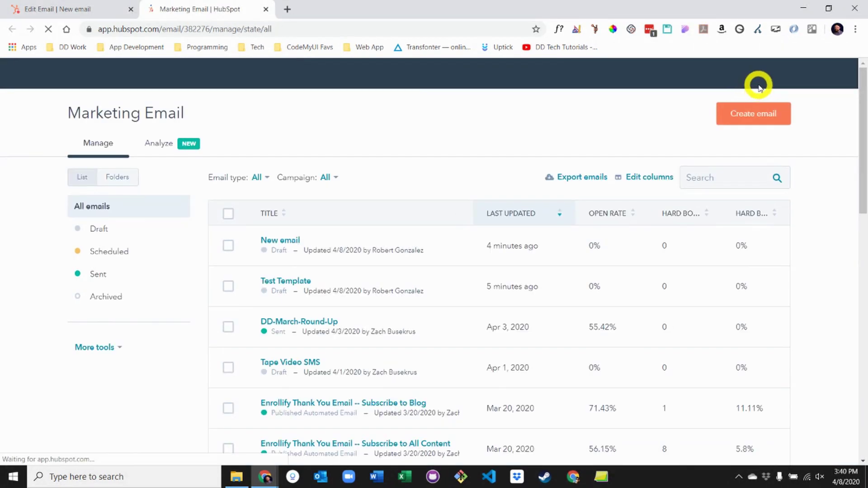
{"action": "left_click", "coordinate": [702, 72]}
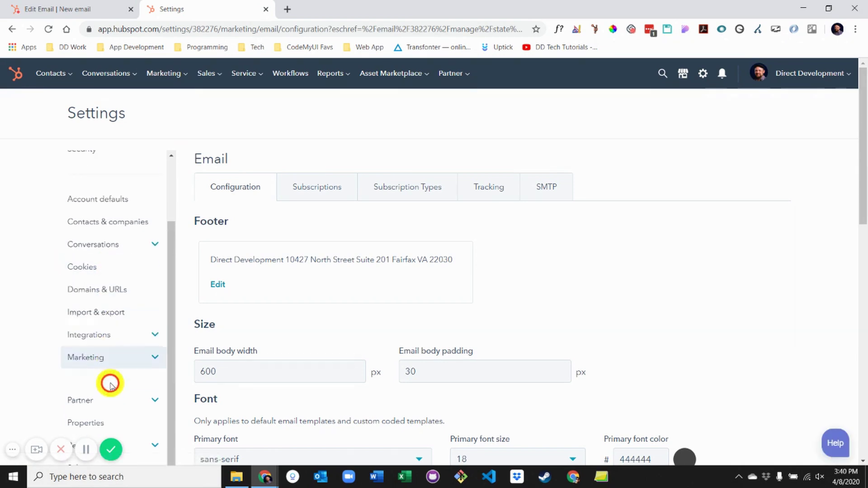
{"action": "scroll", "coordinate": [299, 380], "scroll_direction": "down", "scroll_amount": 10}
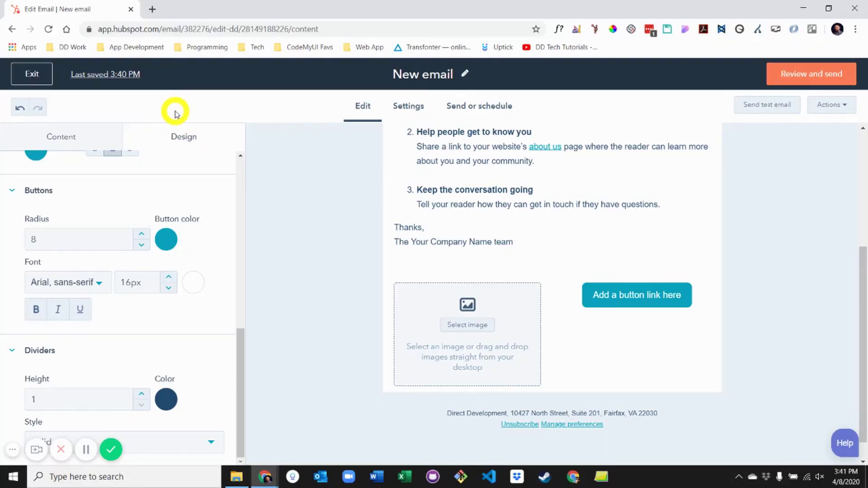
{"action": "left_click", "coordinate": [20, 109]}
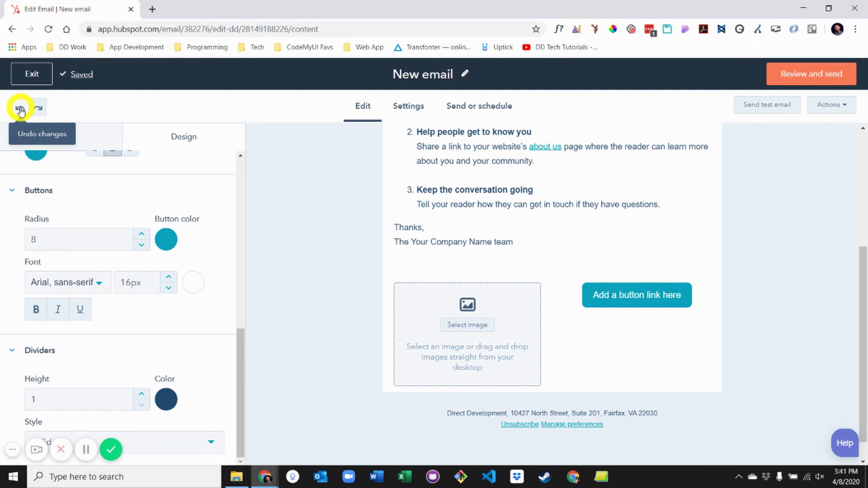
Check the email's version history from the Saved status and return to the editor.
{"action": "mouse_move", "coordinate": [88, 75]}
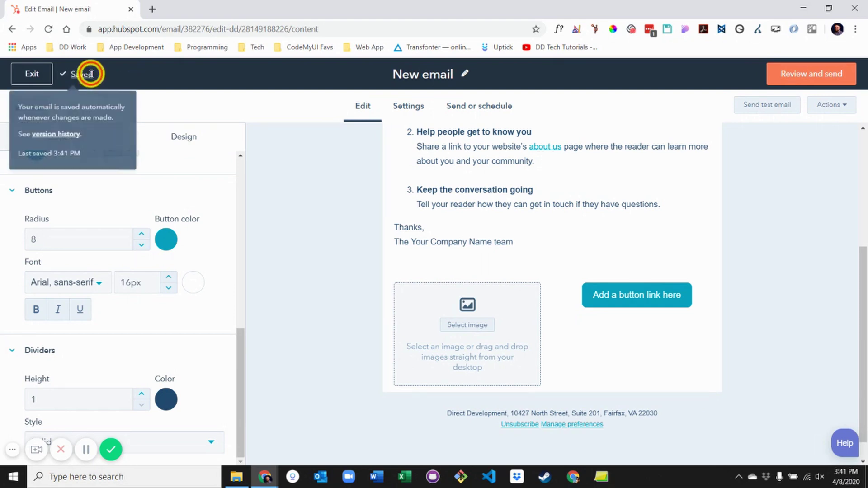
{"action": "left_click", "coordinate": [57, 135]}
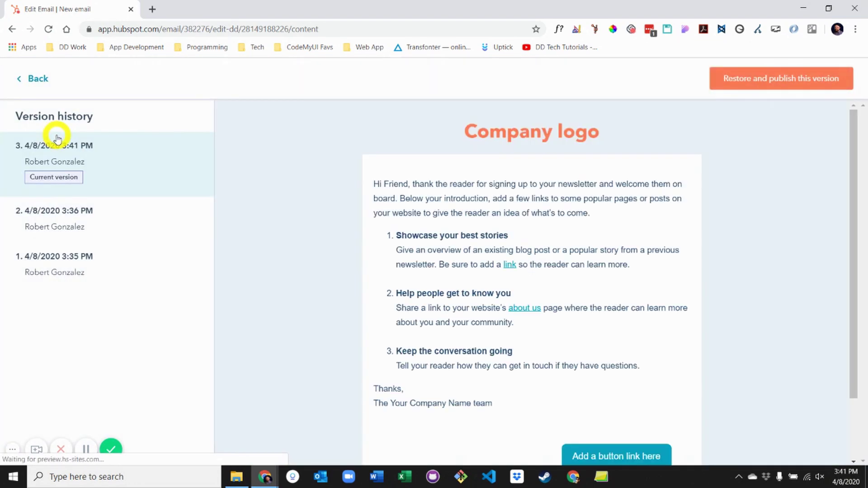
{"action": "left_click", "coordinate": [30, 81]}
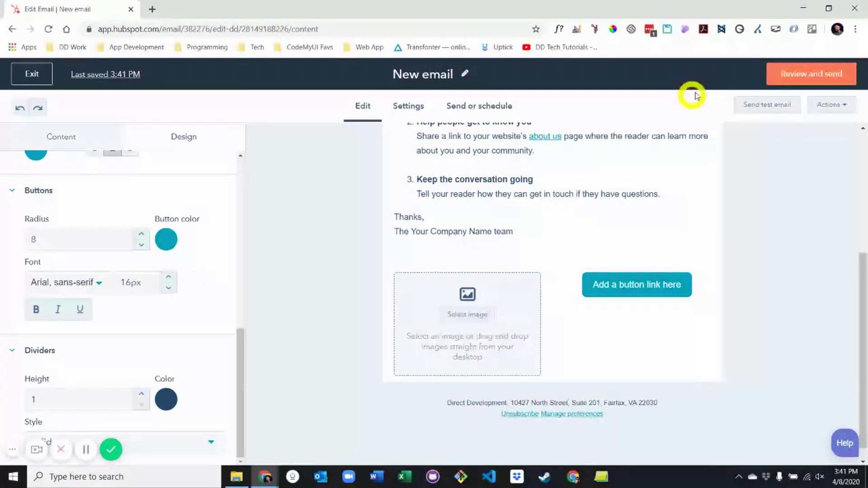
Open and close the Send test email panel, then preview the email on desktop and mobile.
{"action": "left_click", "coordinate": [761, 109]}
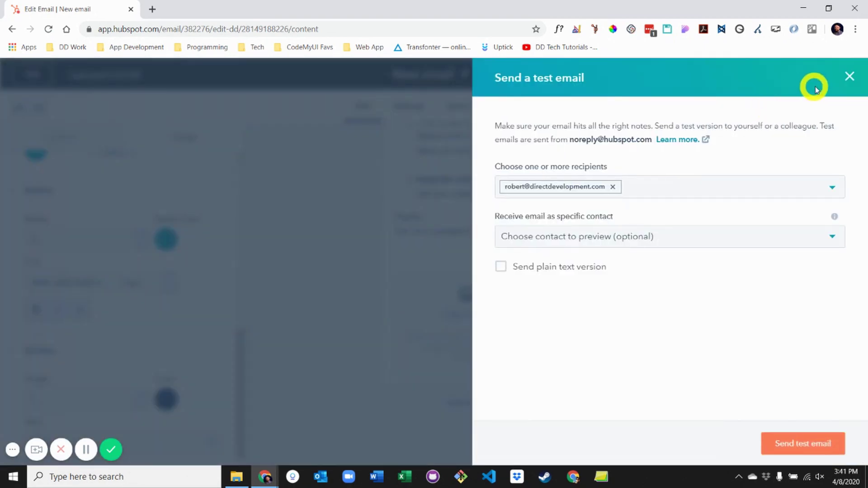
{"action": "left_click", "coordinate": [849, 79]}
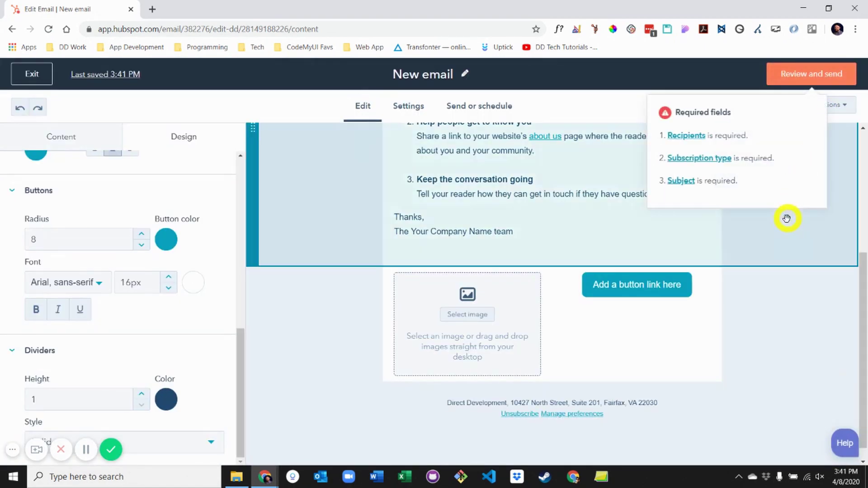
{"action": "left_click", "coordinate": [832, 106]}
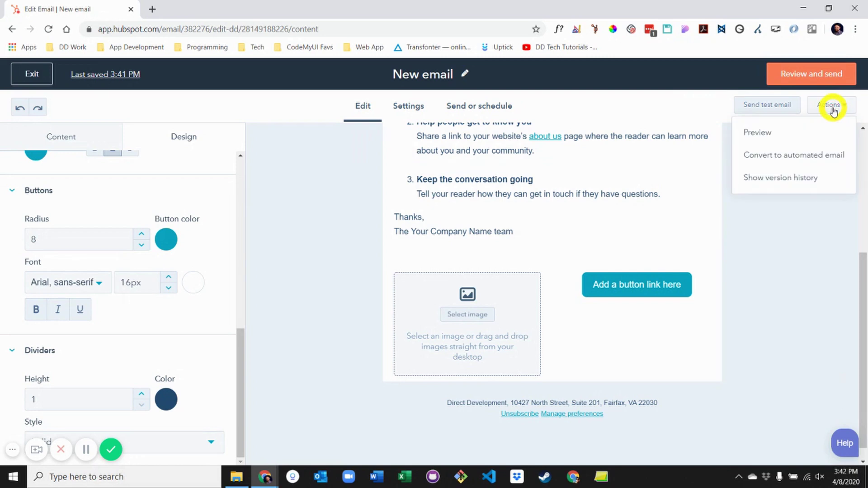
{"action": "left_click", "coordinate": [804, 139]}
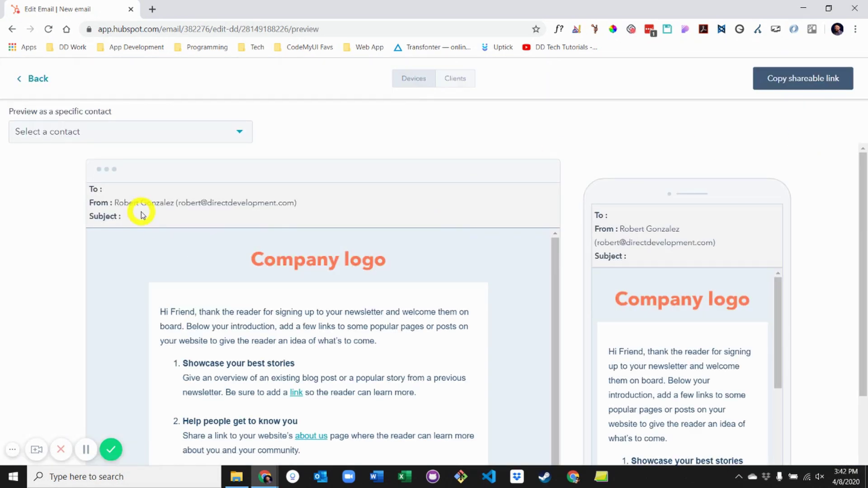
{"action": "left_click", "coordinate": [37, 78]}
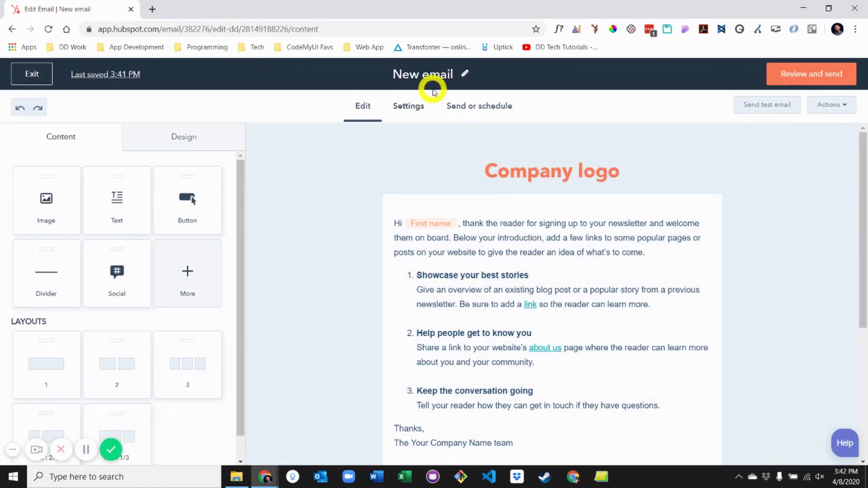
Look through the Settings form, then schedule sending for later on 04/09/2020 at 3:43 PM.
{"action": "left_click", "coordinate": [412, 106]}
{"action": "scroll", "coordinate": [360, 262], "scroll_direction": "down", "scroll_amount": 2}
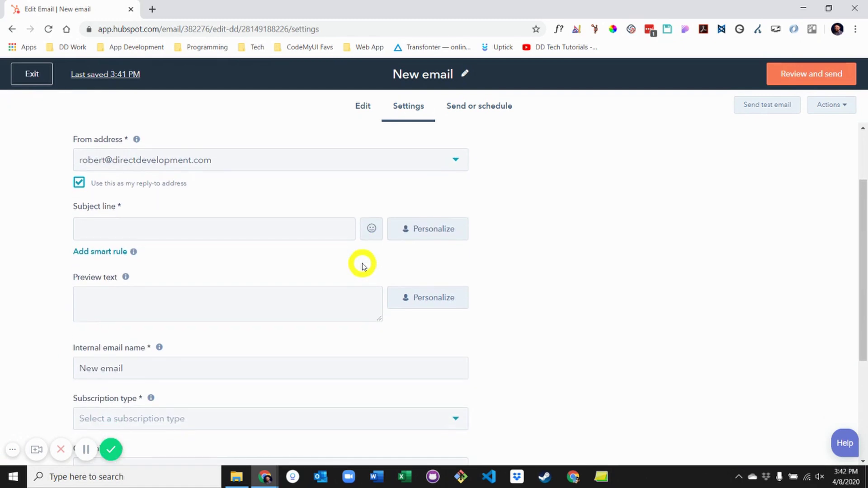
{"action": "scroll", "coordinate": [362, 265], "scroll_direction": "down", "scroll_amount": 3}
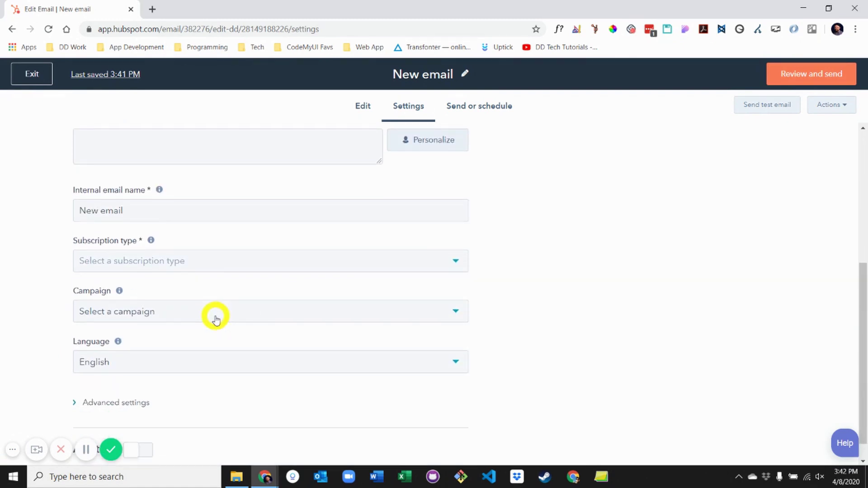
{"action": "scroll", "coordinate": [215, 319], "scroll_direction": "down", "scroll_amount": 1}
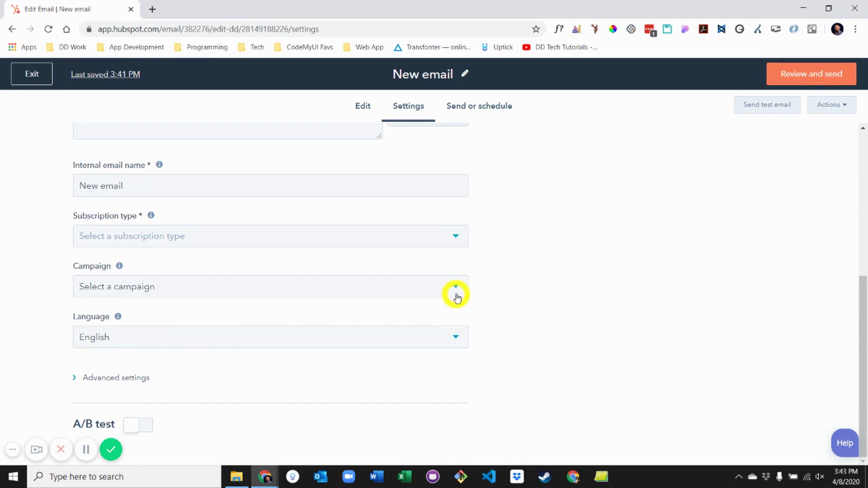
{"action": "left_click", "coordinate": [496, 113]}
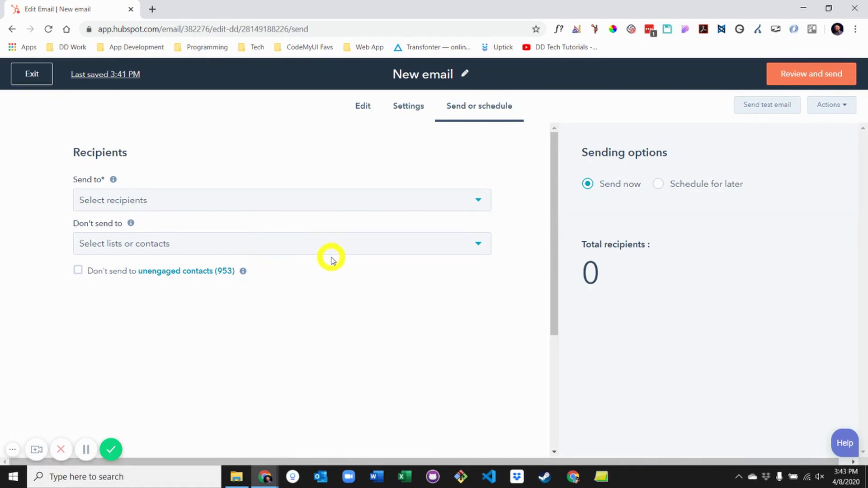
{"action": "left_click", "coordinate": [704, 189]}
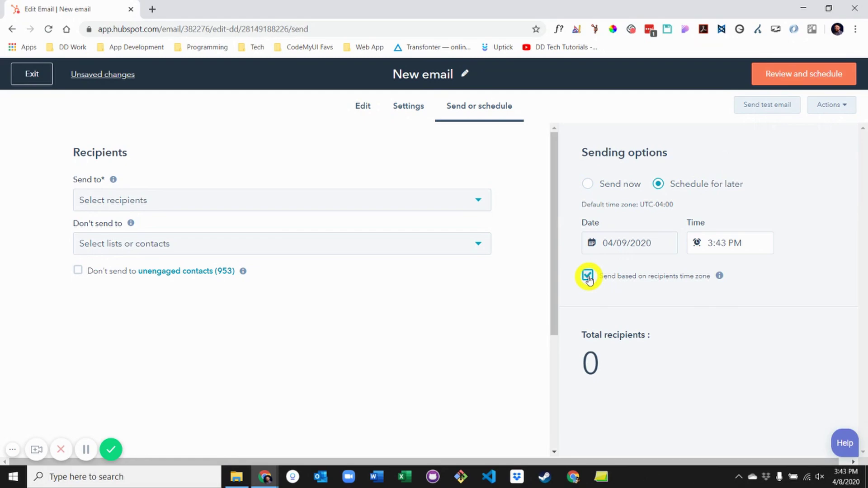